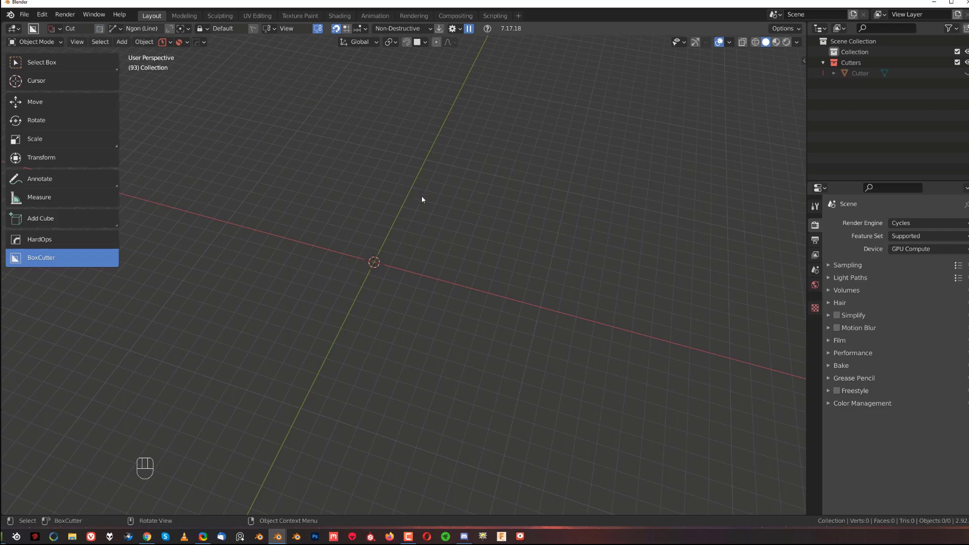
- Draw a five-segment open zigzag Ngon line in top view beside the origin and extrude it upward into a thin wall
key(KP_7)
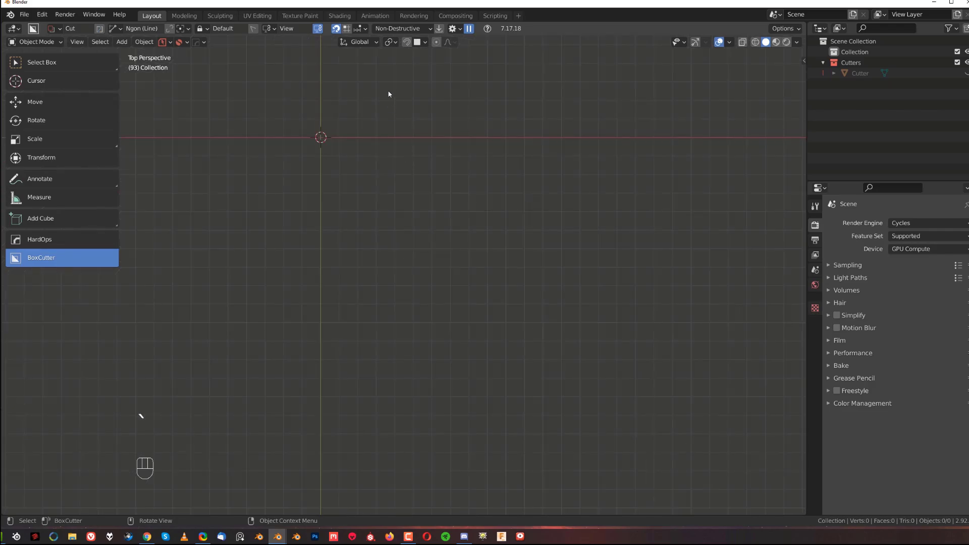
click(388, 91)
click(387, 189)
click(428, 226)
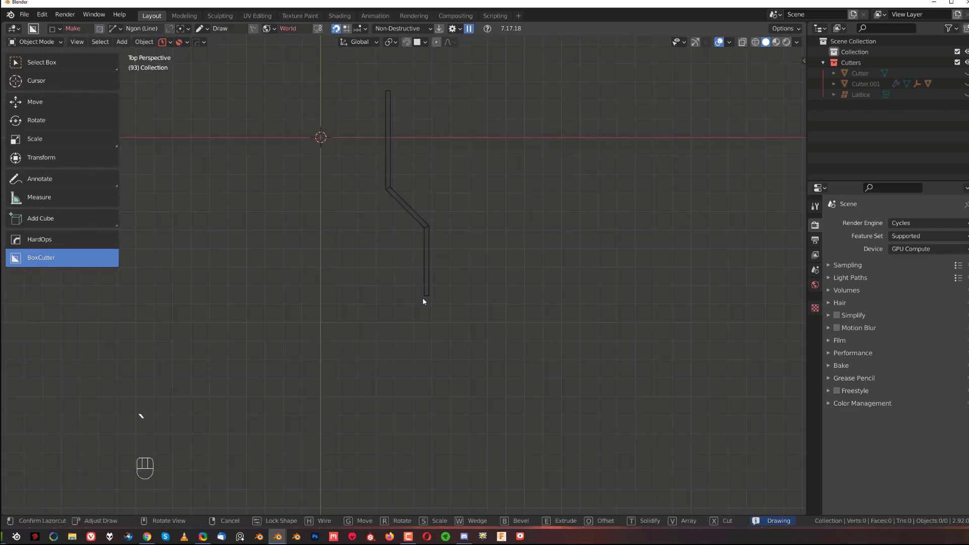
click(428, 305)
click(394, 325)
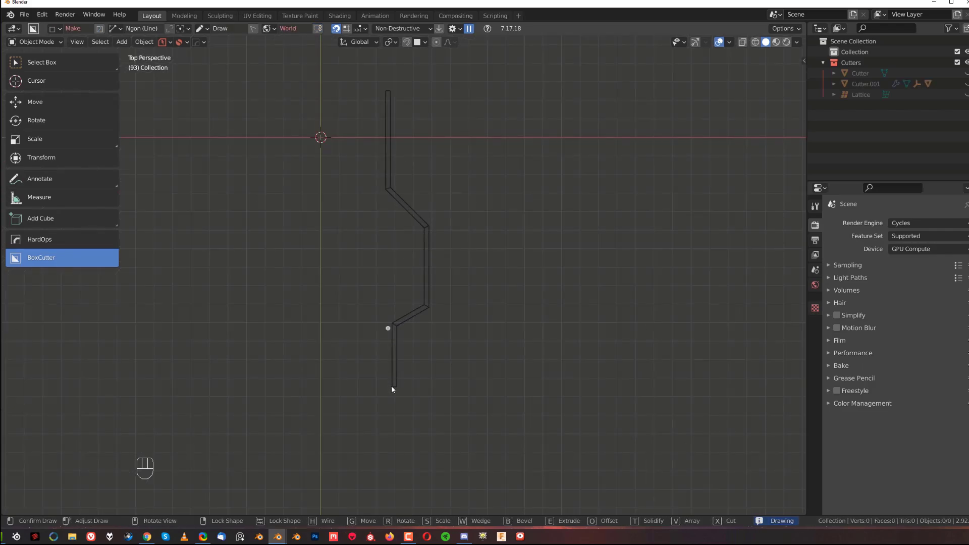
click(393, 388)
middle_drag(477, 376, 444, 327)
click(437, 191)
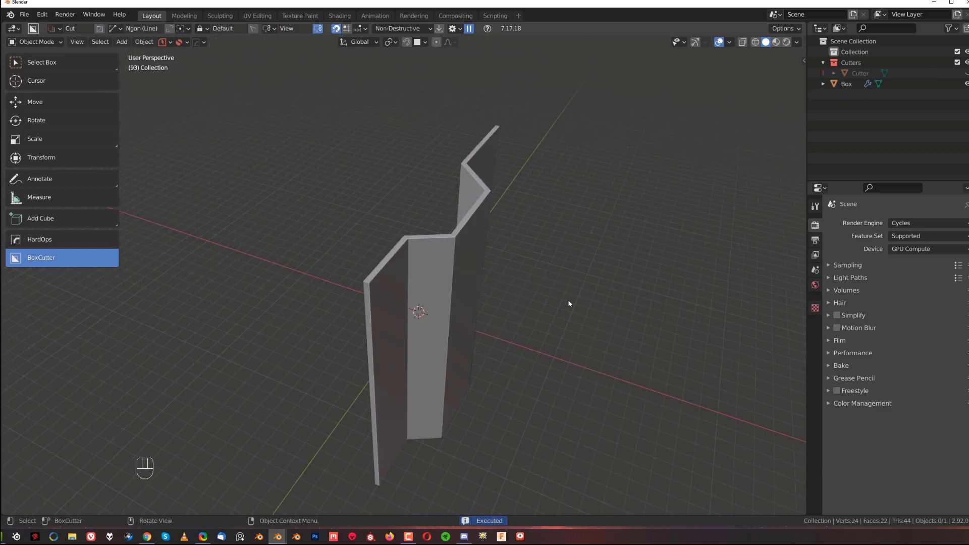
- Select the zigzag wall and delete it
middle_drag(568, 302, 463, 230)
scroll(462, 229, up, 2)
click(463, 226)
key(x)
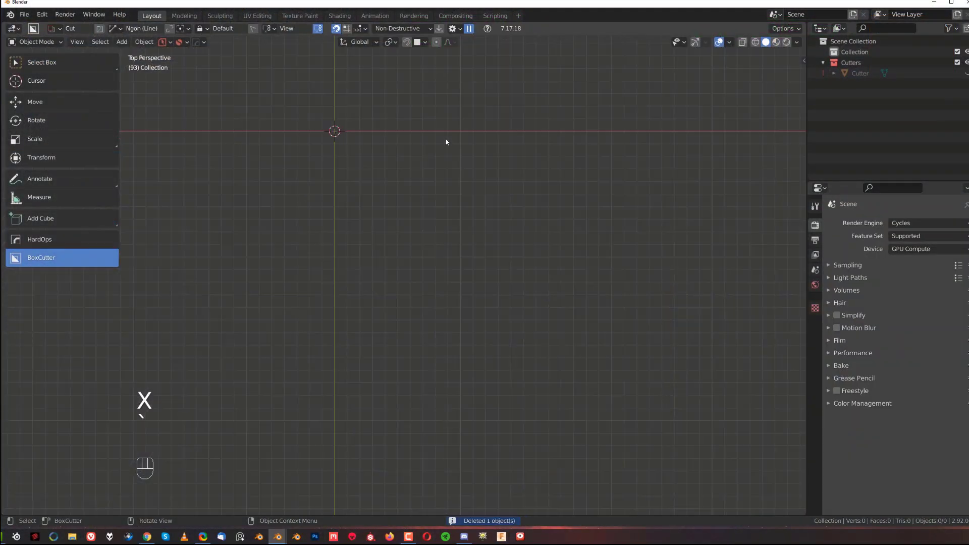
- Set the BoxCutter shape to Ngon in top view and toggle its cyclic option to the Ngon (Line) mode
shift+middle_drag(424, 248, 447, 268)
key(d)
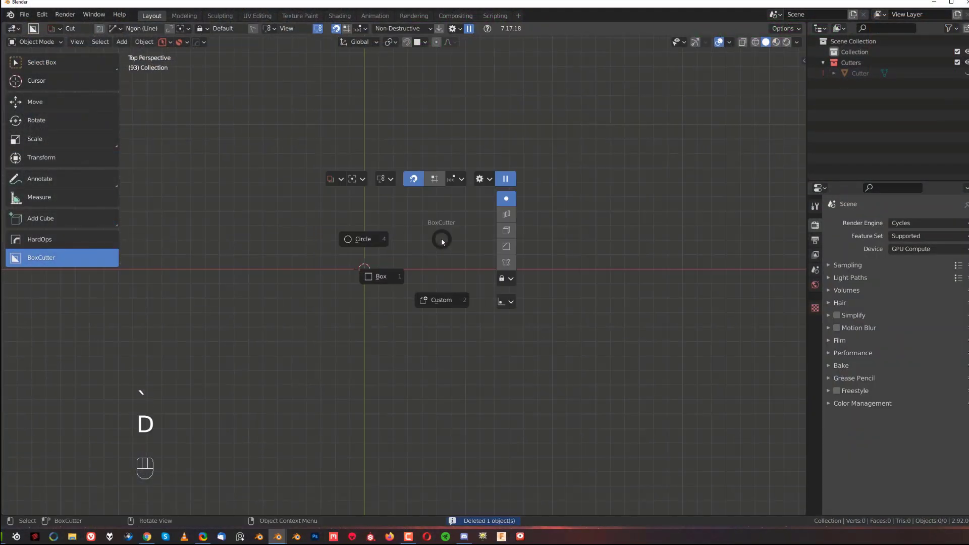
click(391, 285)
key(d)
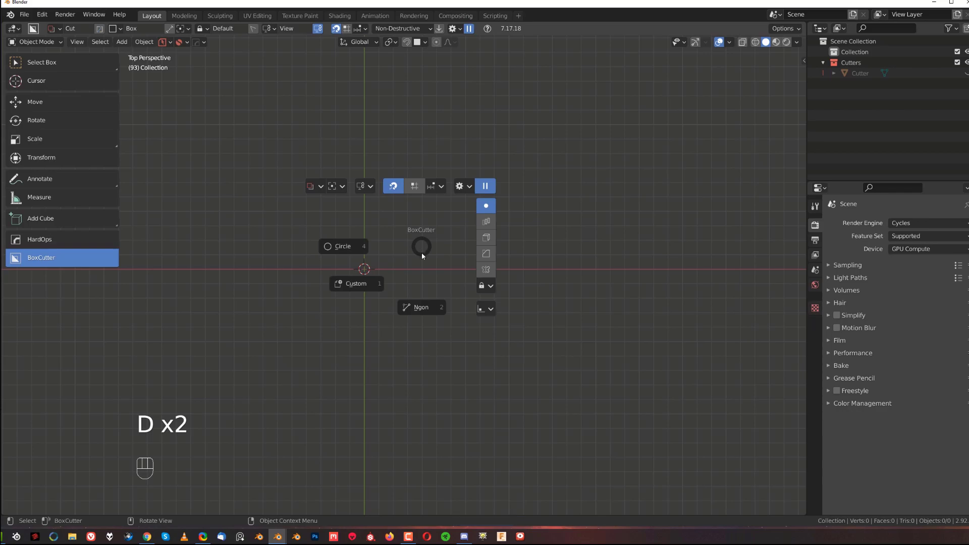
click(427, 312)
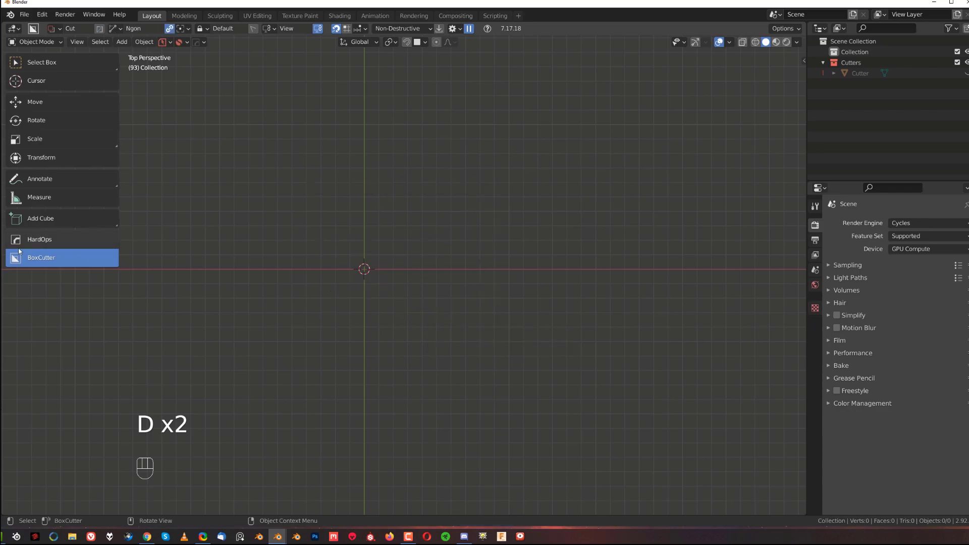
click(169, 29)
click(170, 29)
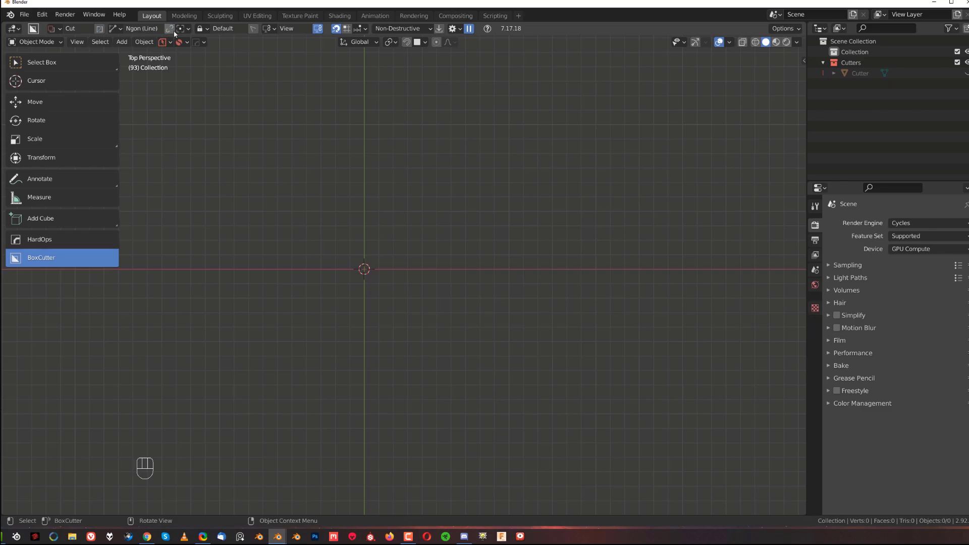
- Try adjusting the Solidify thickness of a three-segment open Ngon line drawn in top view, and discard it
drag(425, 74, 428, 228)
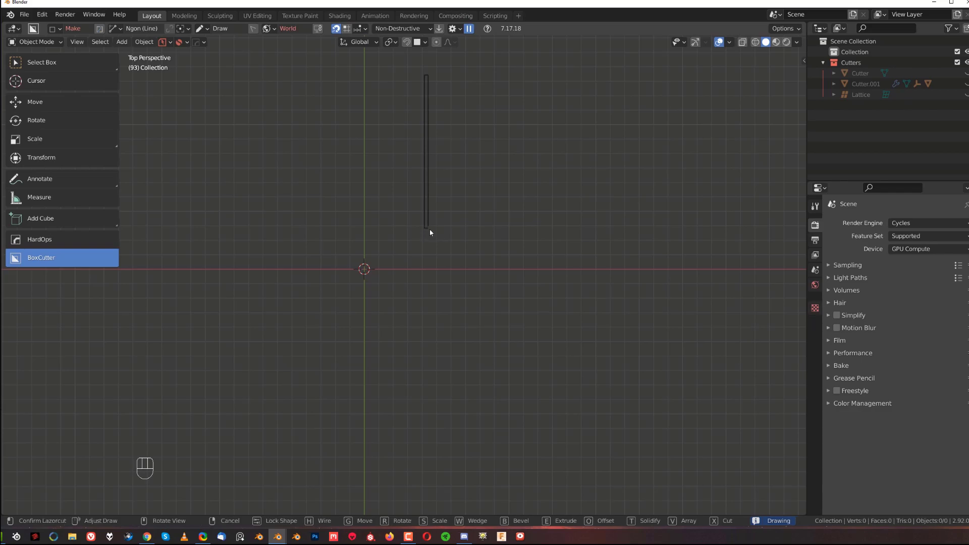
click(428, 229)
click(473, 255)
key(t)
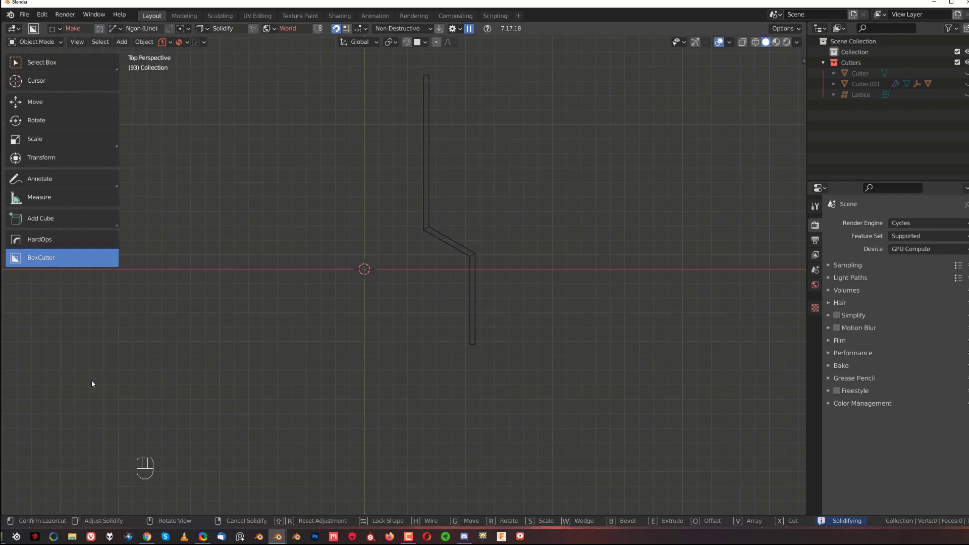
key(x)
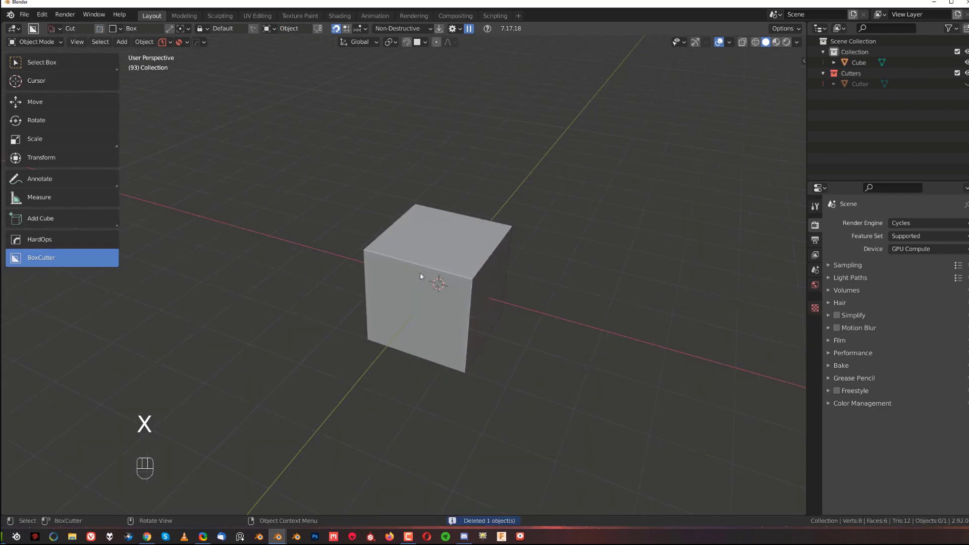
- Try a box cut through the cube's top front edge with the cutter thickened by Solidify, and undo it
scroll(419, 273, up, 3)
click(422, 214)
scroll(438, 257, down, 3)
shift+middle_drag(438, 257, 379, 202)
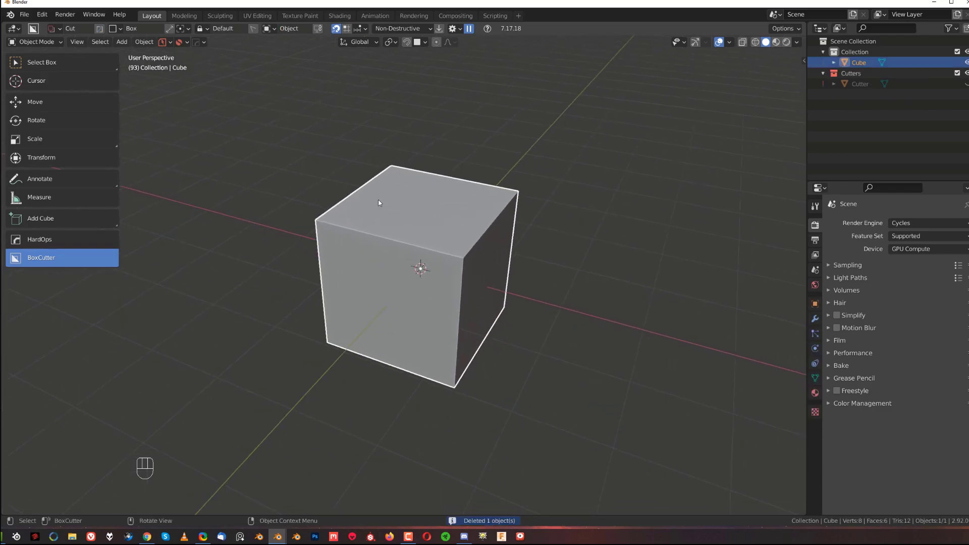
drag(400, 218, 414, 267)
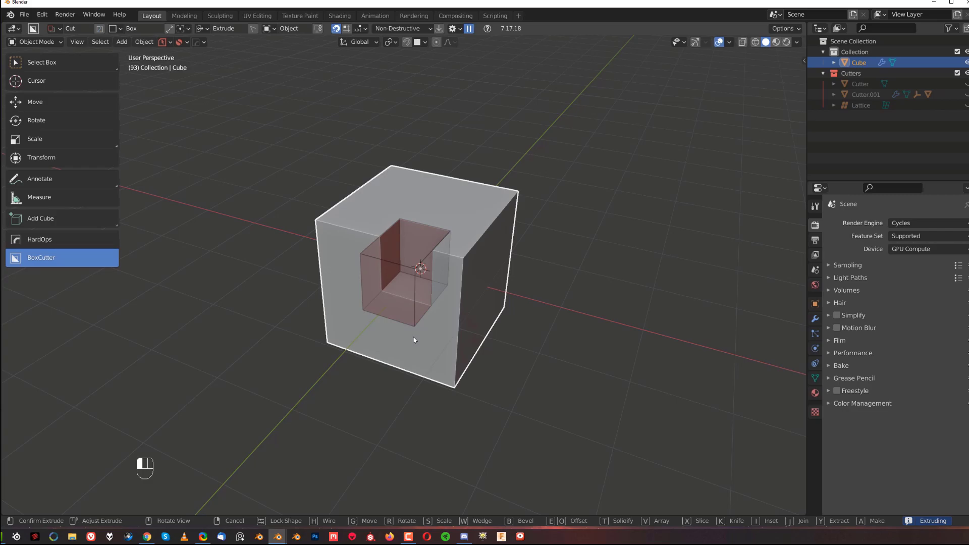
key(t)
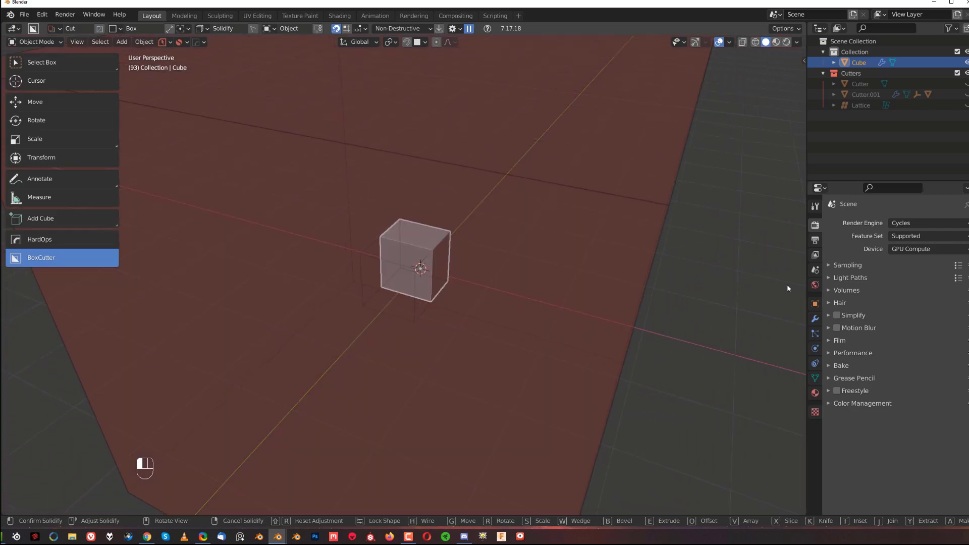
drag(787, 289, 579, 317)
shift+middle_drag(575, 321, 488, 268)
click(649, 252)
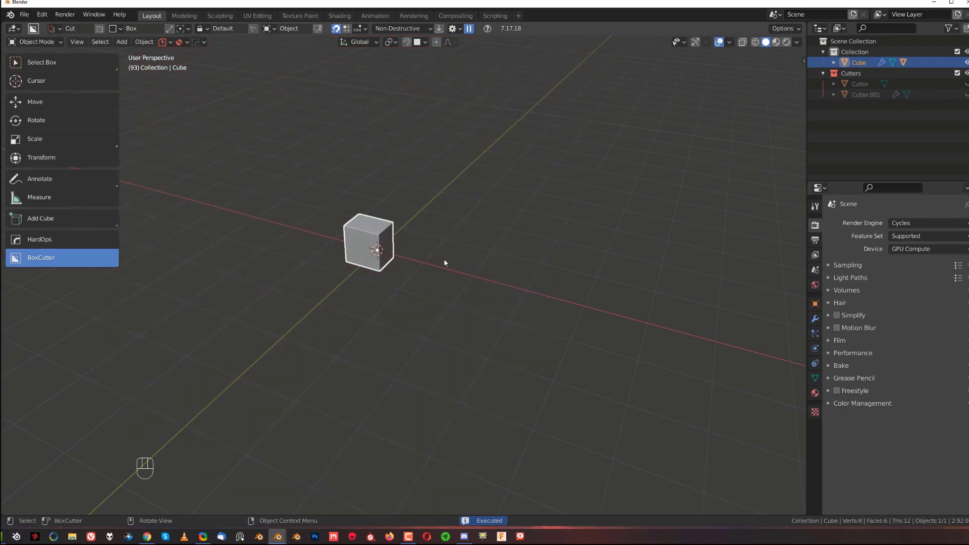
key(ctrl+z)
- Cut the cube with a Solidify-thickened box across its top face and keep the cutter selected for editing
mouse_move(354, 200)
mouse_down()
mouse_move(371, 251)
mouse_move(363, 320)
mouse_move(629, 309)
mouse_move(727, 320)
mouse_up()
key(t)
key(shift)
click(574, 315)
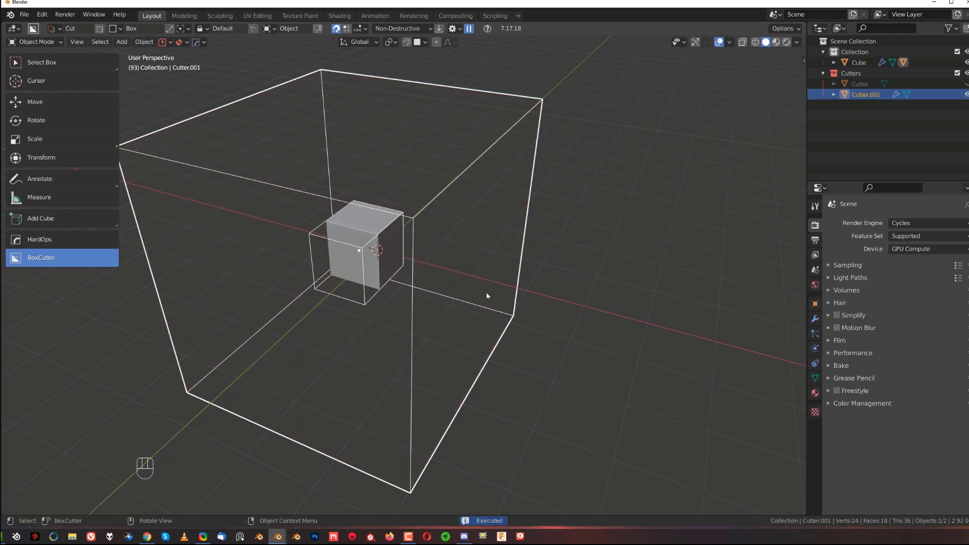
- Reduce the box cutter's shell thickness with the HardOps Solidify adjustment so it leaves a narrow gap in the cube
key(q)
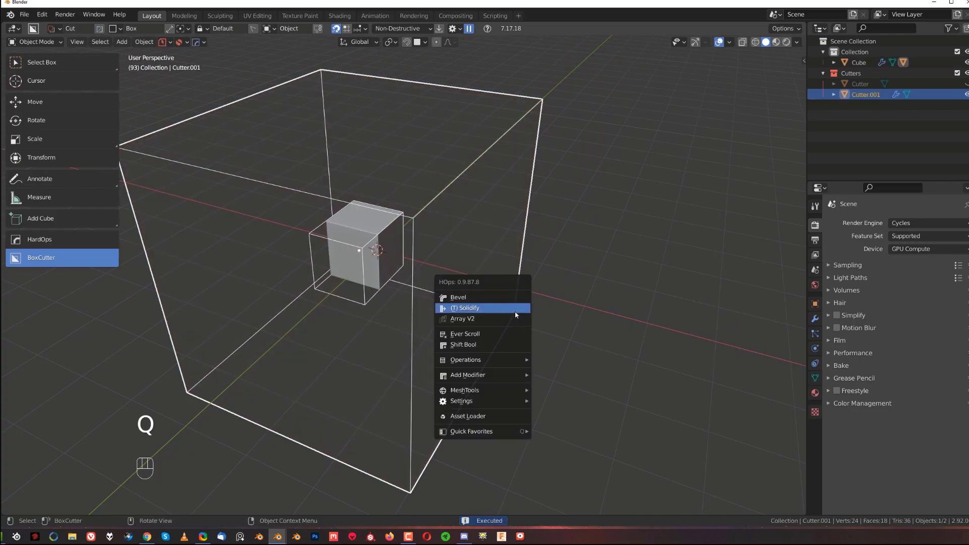
click(515, 308)
click(199, 270)
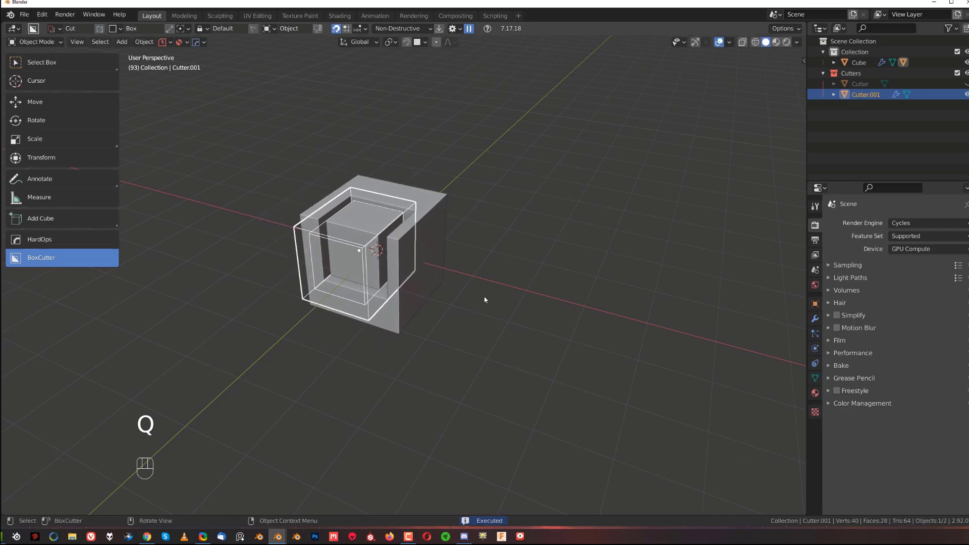
key(q)
click(475, 287)
key(q)
click(457, 278)
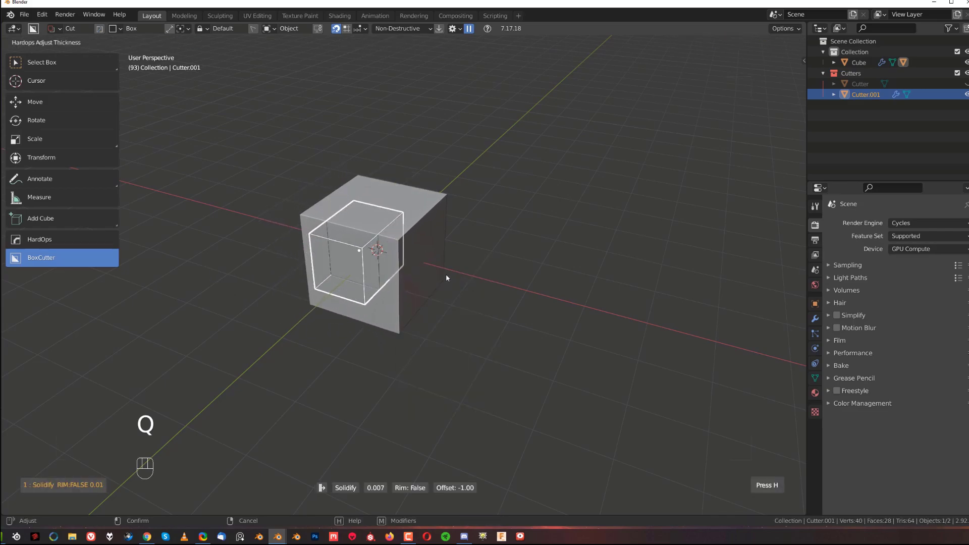
click(453, 273)
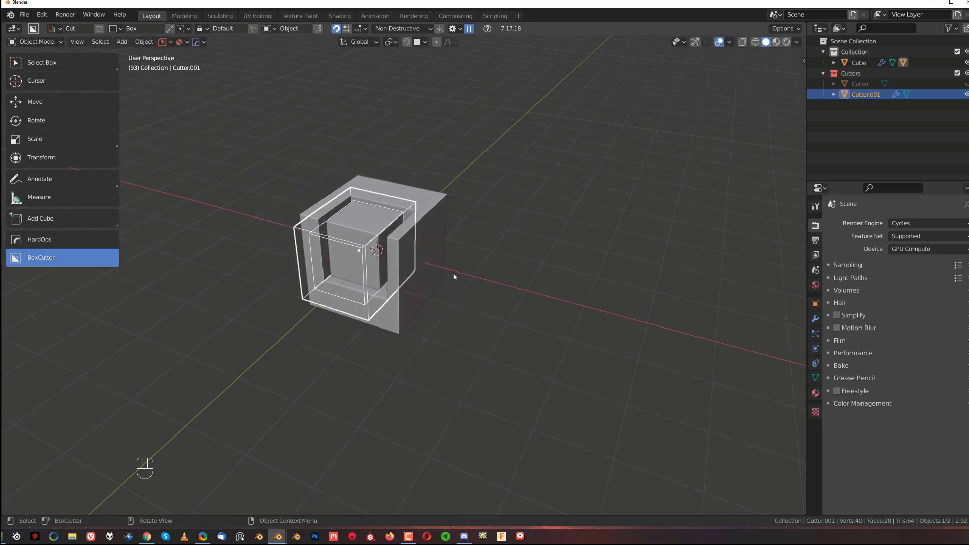
- Delete the box cutter and the remaining cube pieces to empty the scene
key(x)
click(425, 241)
key(x)
click(387, 232)
key(x)
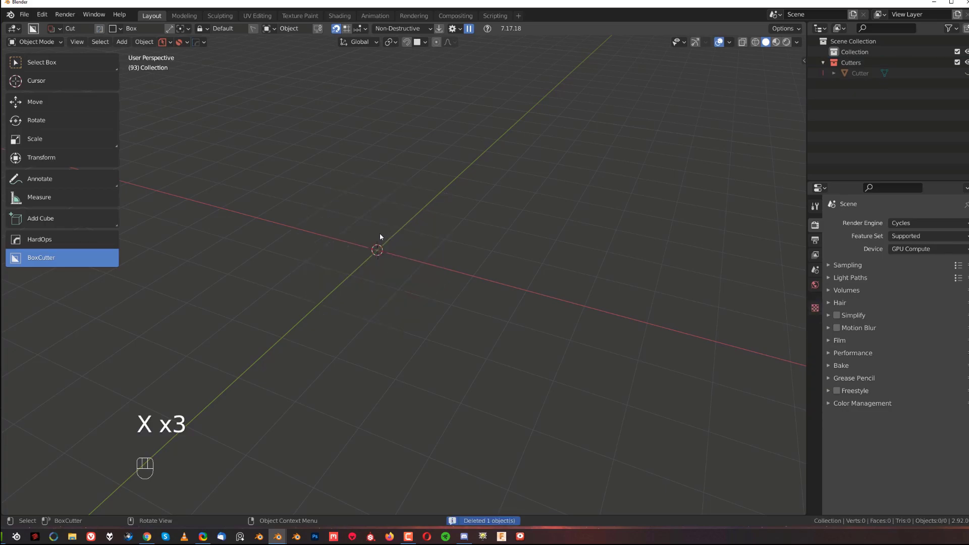
- Return to top view with the Ngon shape, try drawing a first edge, and cancel it
middle_drag(380, 233, 392, 270)
key(grave)
key(d)
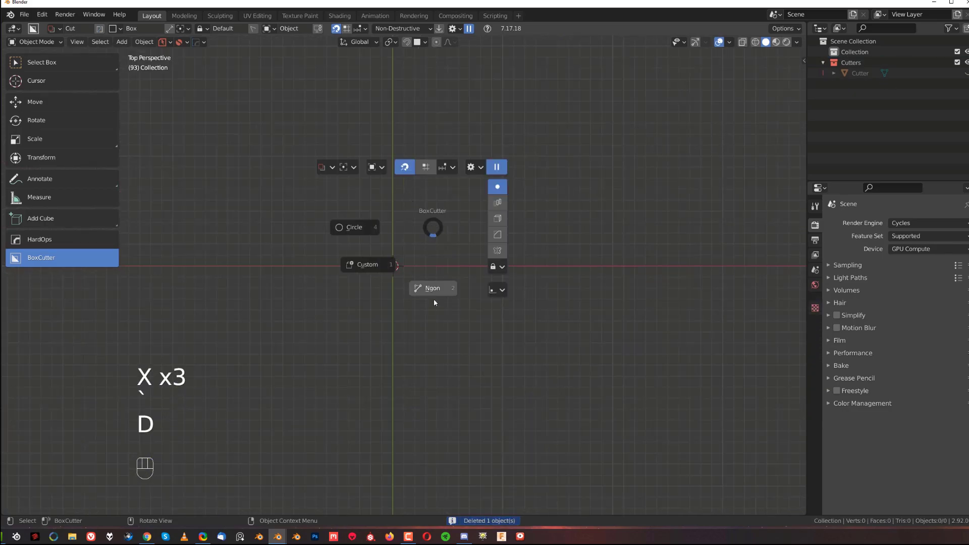
click(434, 298)
drag(431, 104, 434, 209)
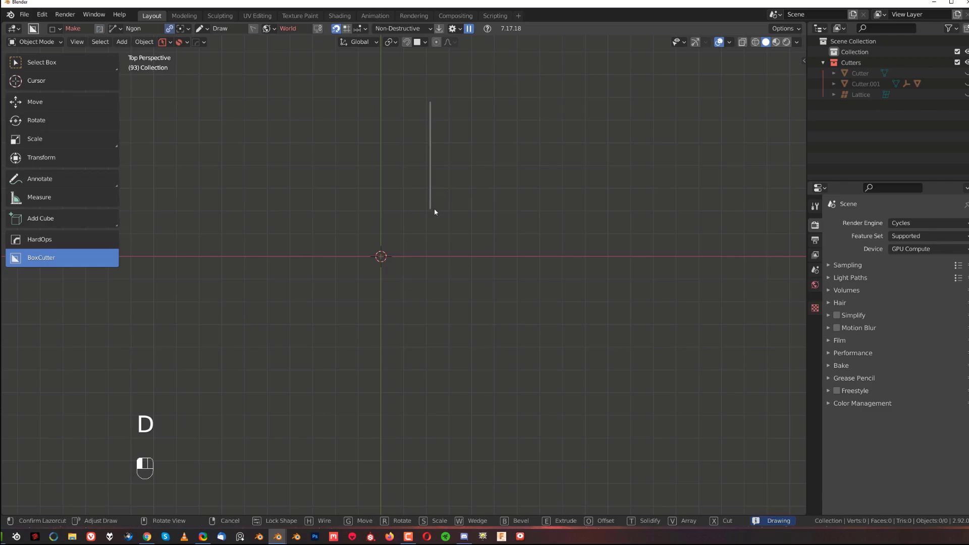
key(Escape)
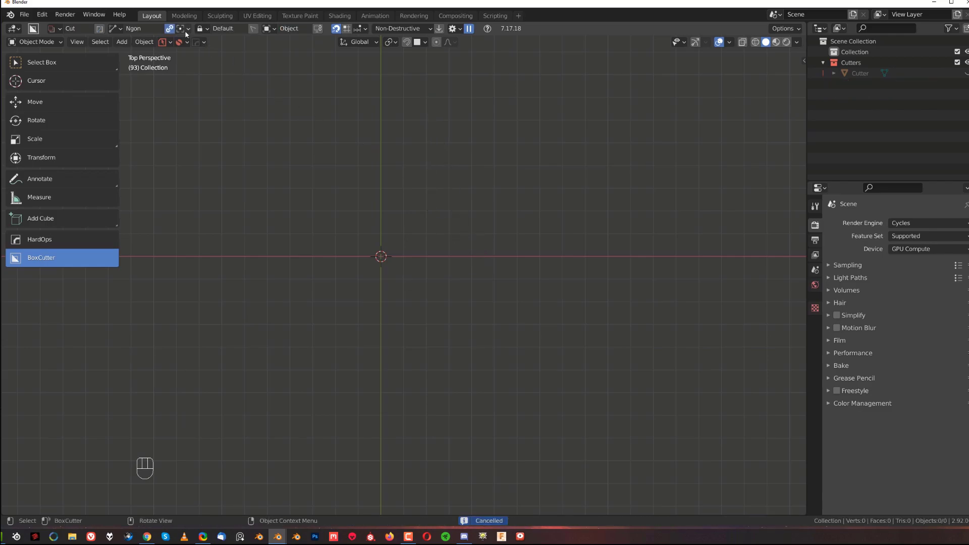
- Draw a five-segment open zigzag line with Ngon (Line) and adjust its thickness with Solidify
drag(434, 83, 432, 191)
click(507, 265)
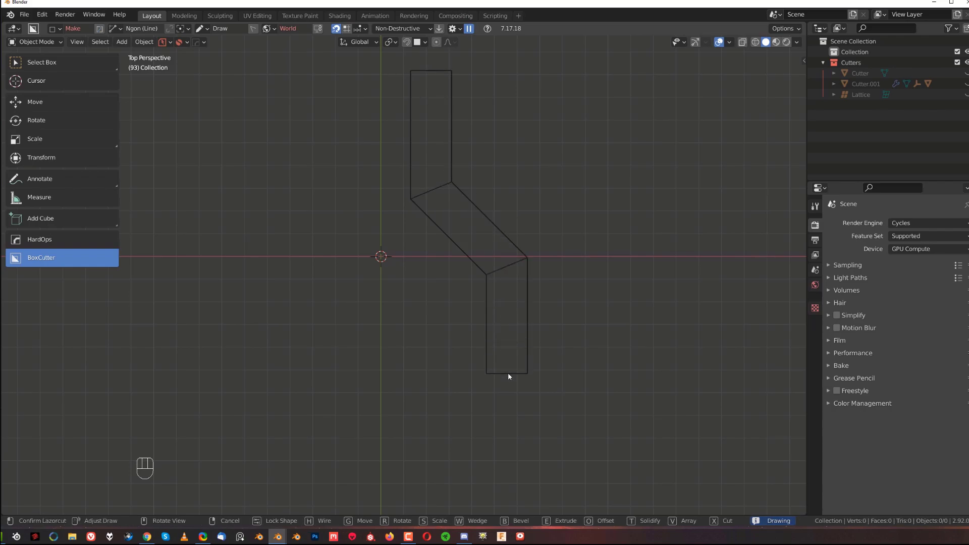
click(424, 421)
key(t)
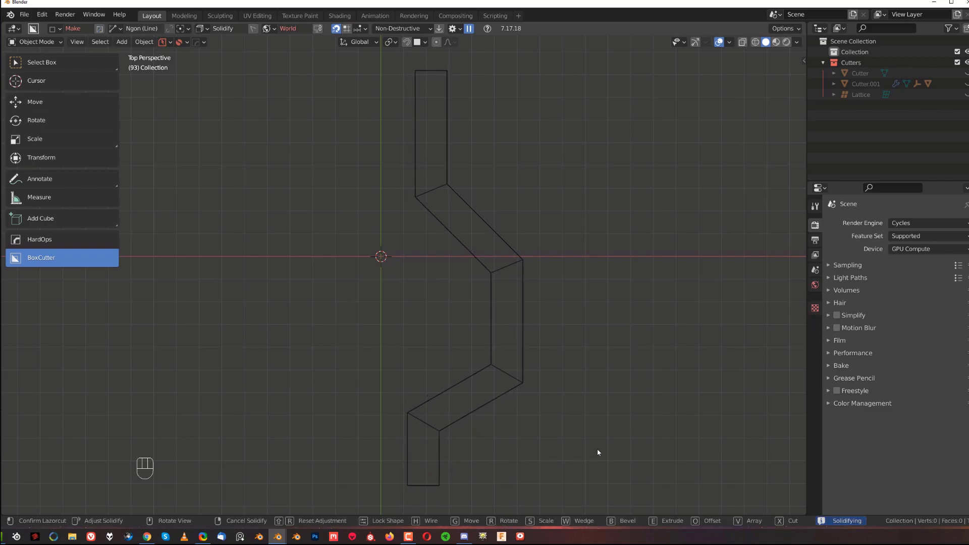
shift+middle_drag(728, 426, 685, 380)
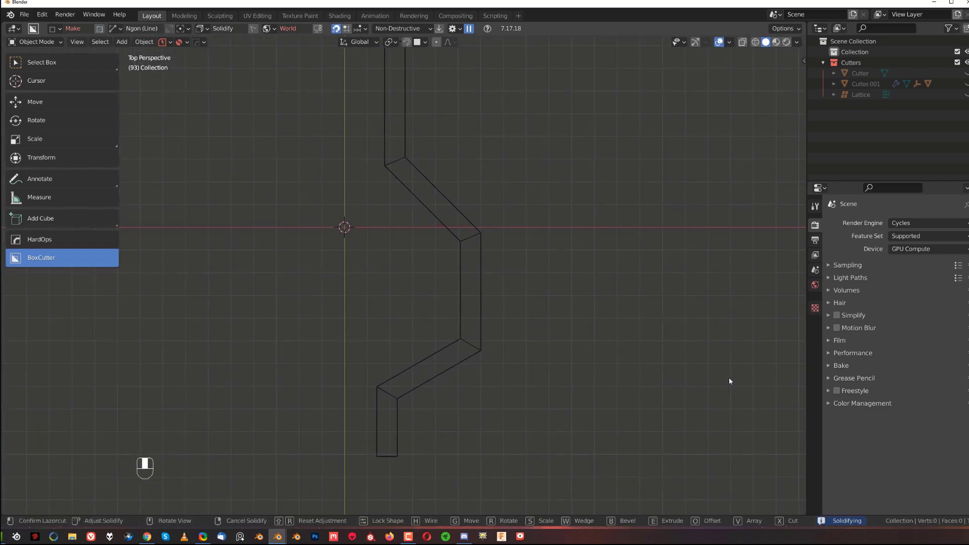
- Bevel the zigzag strip's corners, lock the shape, and extrude it into a tall solid wall
key(b)
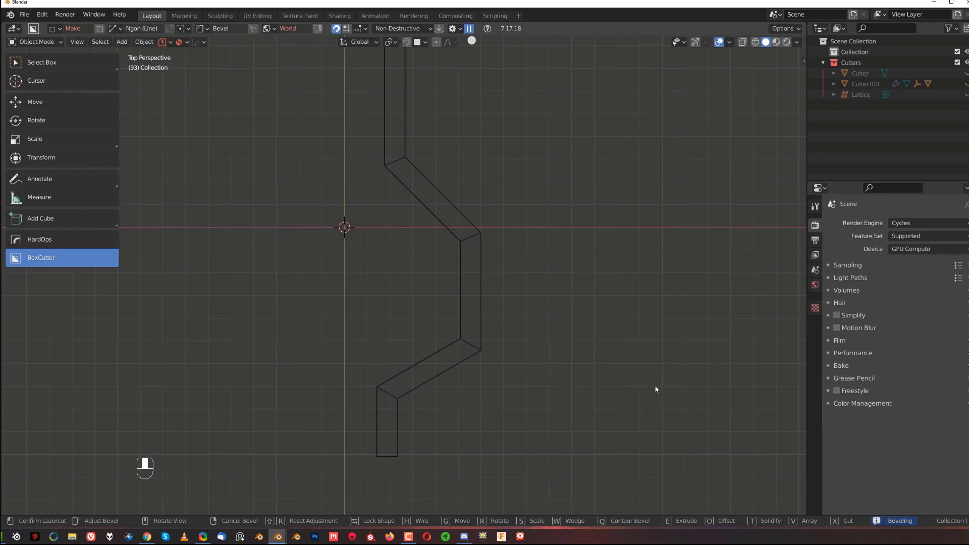
key(Tab)
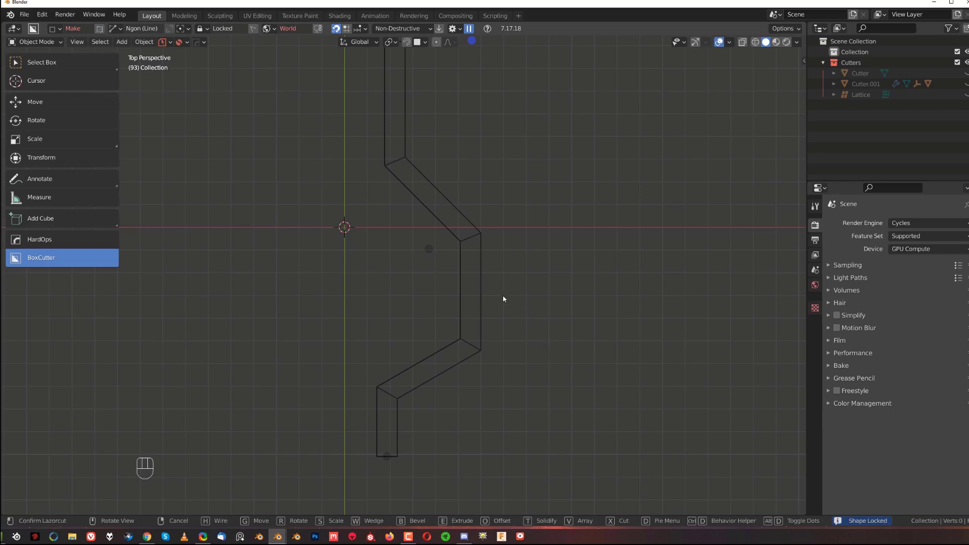
middle_drag(503, 298, 454, 188)
drag(431, 242, 420, 119)
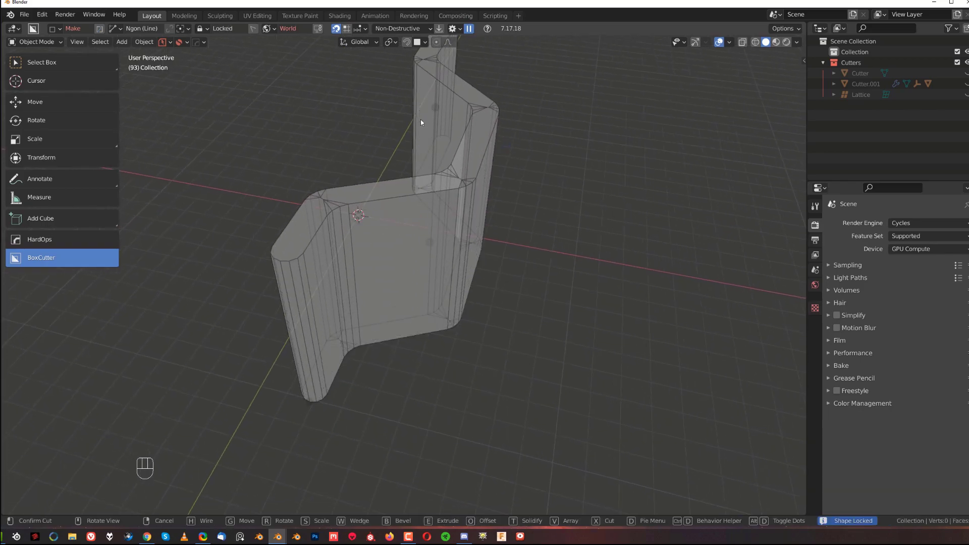
click(542, 171)
- Examine the rounded bends and end caps of the bevelled zigzag wall from several angles
middle_drag(502, 193, 416, 217)
scroll(409, 278, up, 3)
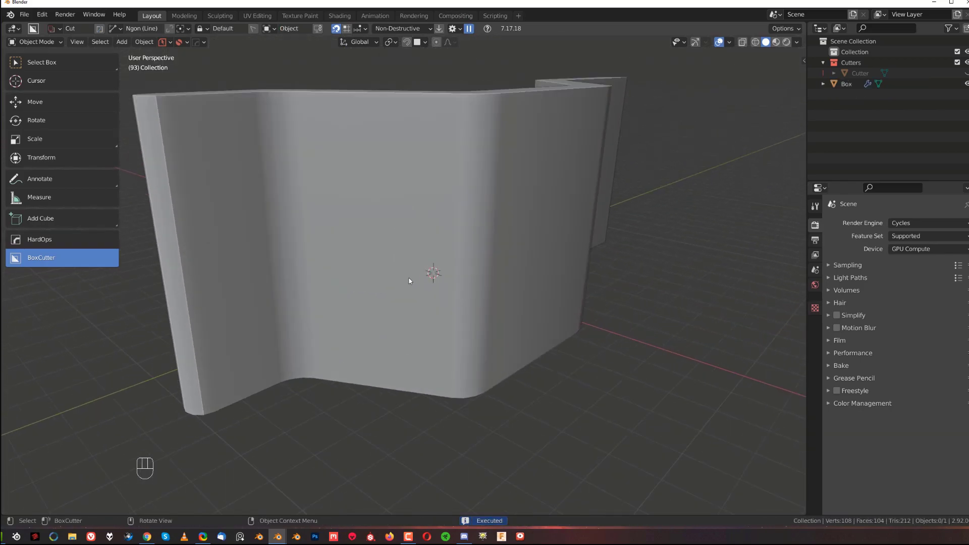
middle_drag(410, 278, 470, 323)
shift+middle_drag(469, 323, 393, 185)
scroll(392, 186, down, 1)
scroll(396, 216, up, 1)
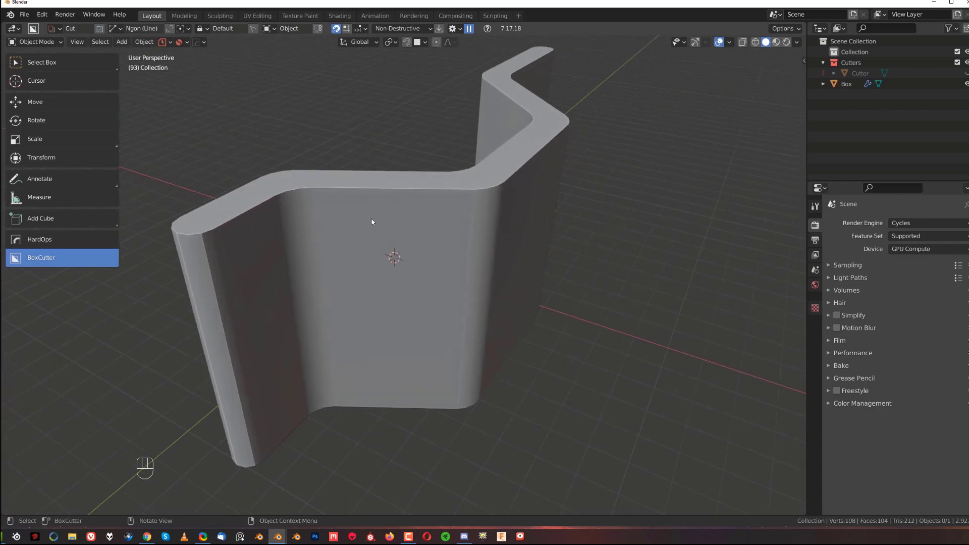
scroll(399, 222, up, 3)
scroll(400, 222, down, 4)
- Undo the bevelled wall and draw a new five-segment open zigzag line in top view with Ngon (Line)
key(ctrl+z)
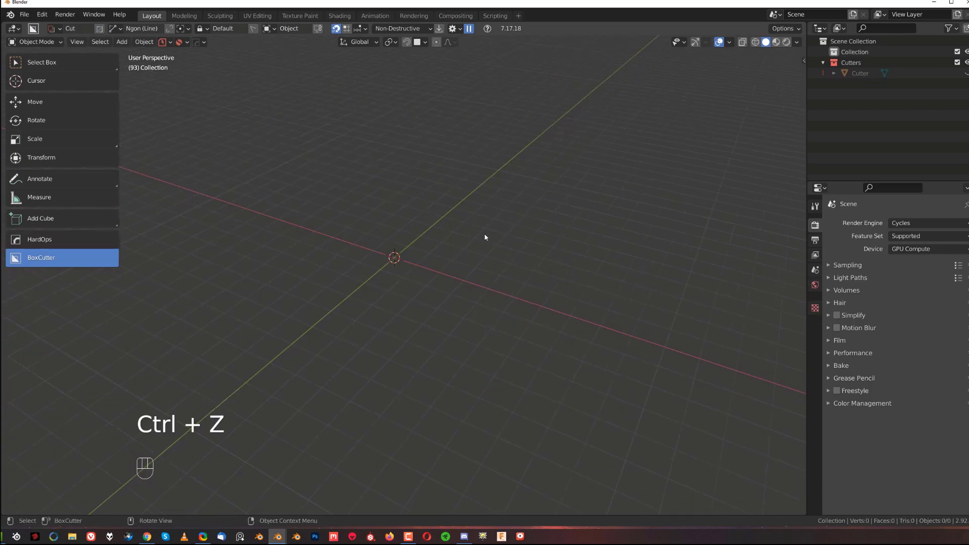
key(grave)
click(480, 146)
drag(393, 81, 396, 174)
click(460, 237)
click(460, 336)
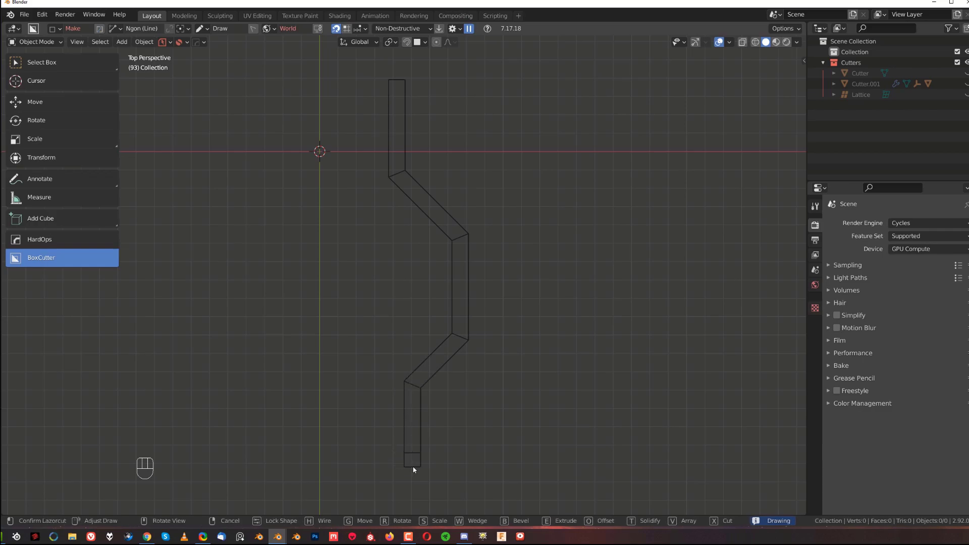
- Lock the zigzag shape and extrude it into a tall wall with sharp corners
key(Tab)
middle_drag(517, 458, 452, 314)
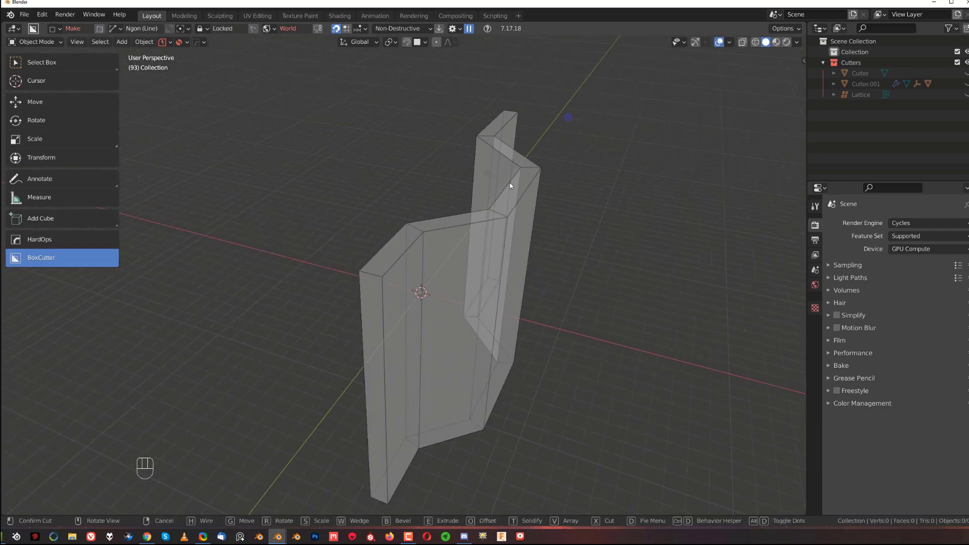
click(510, 186)
middle_drag(553, 258, 446, 209)
shift+middle_drag(447, 209, 509, 242)
- Select the wall's four vertical corner edges in Edit Mode and bevel them with 9 segments
key(Tab)
click(475, 243)
key(Tab)
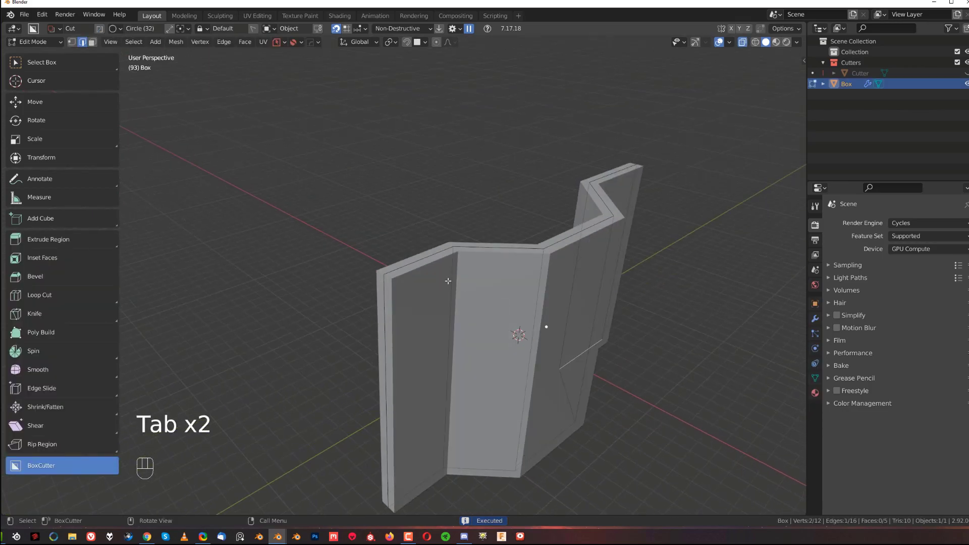
shift+middle_drag(565, 307, 430, 254)
shift+click(423, 252)
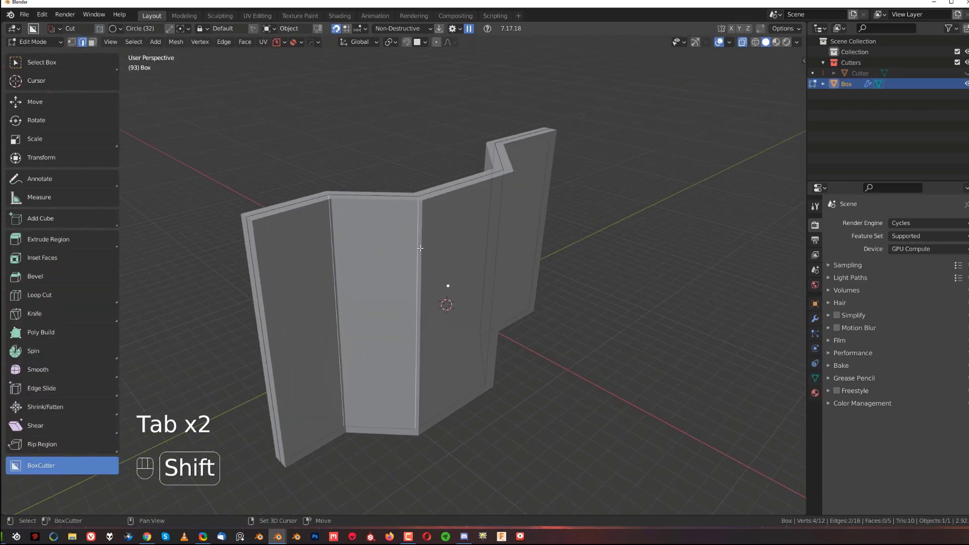
shift+click(486, 221)
shift+click(501, 223)
middle_drag(501, 223, 374, 235)
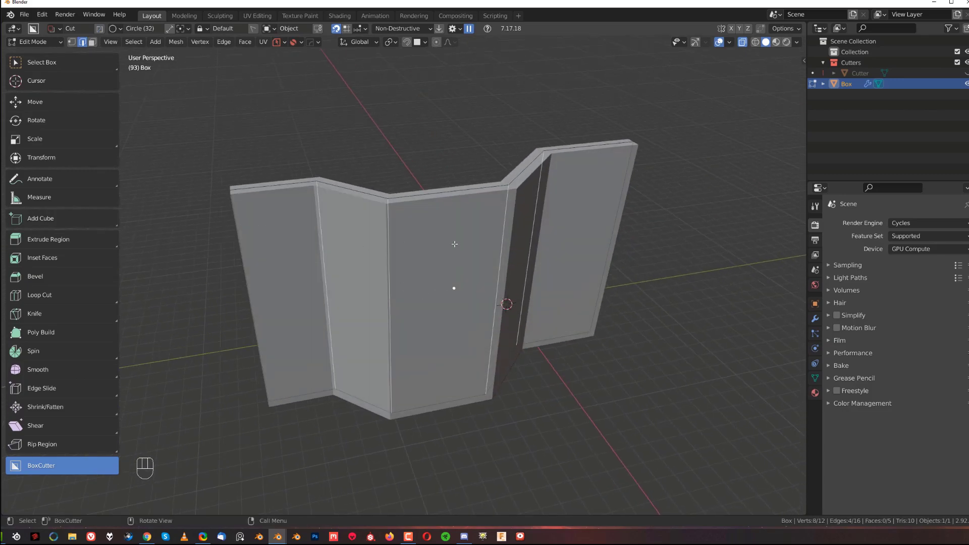
middle_drag(454, 244, 370, 326)
middle_drag(539, 286, 498, 258)
key(ctrl+b)
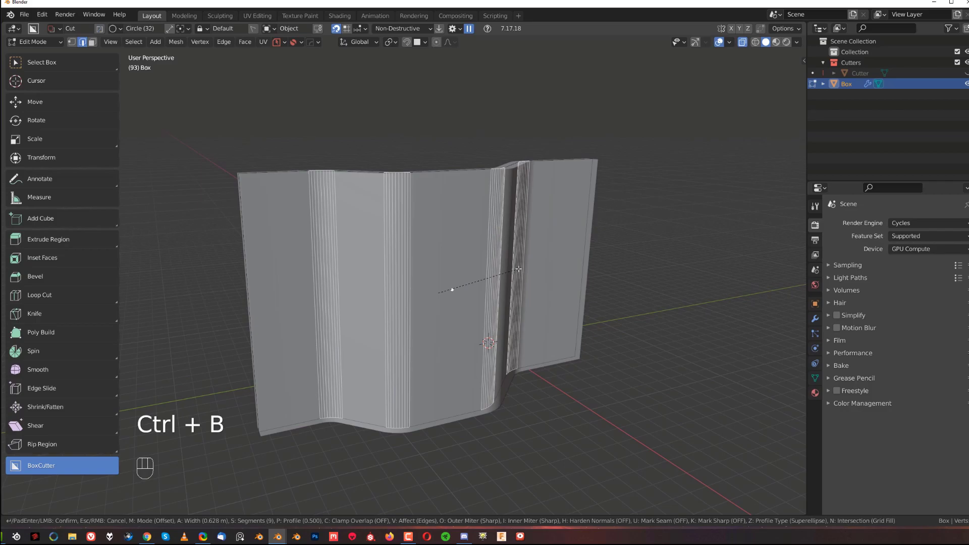
click(497, 149)
- Undo the corner bevel and return the sharp-cornered wall to Object Mode
key(Tab)
key(ctrl+z)
middle_drag(434, 280, 446, 294)
key(ctrl+z)
key(Tab)
click(540, 163)
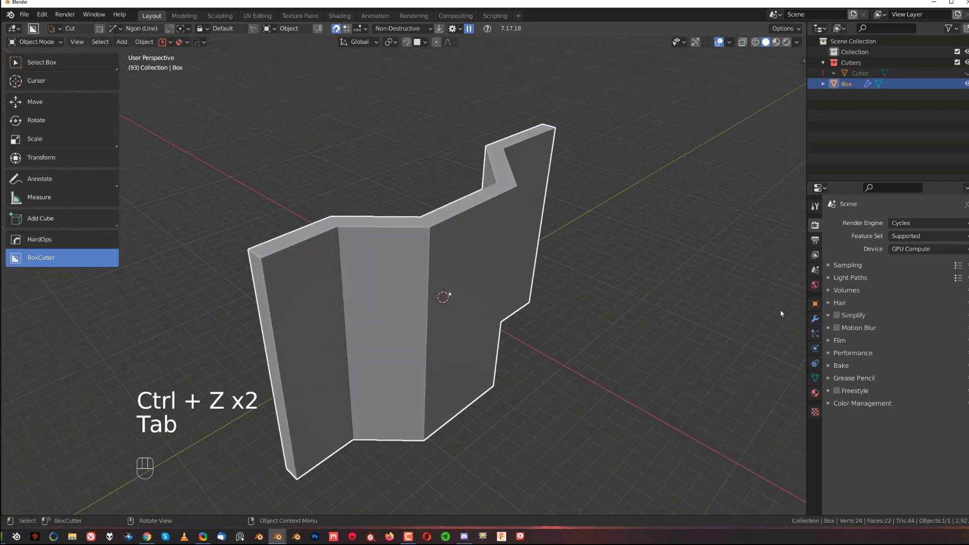
- Apply the wall's Solidify modifier
click(815, 392)
click(815, 319)
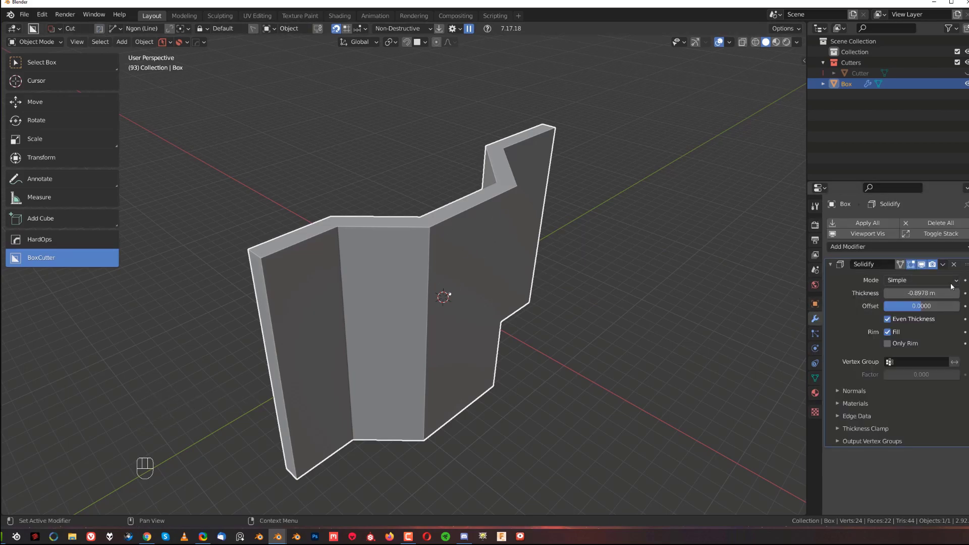
click(942, 264)
click(906, 275)
middle_drag(483, 246, 508, 249)
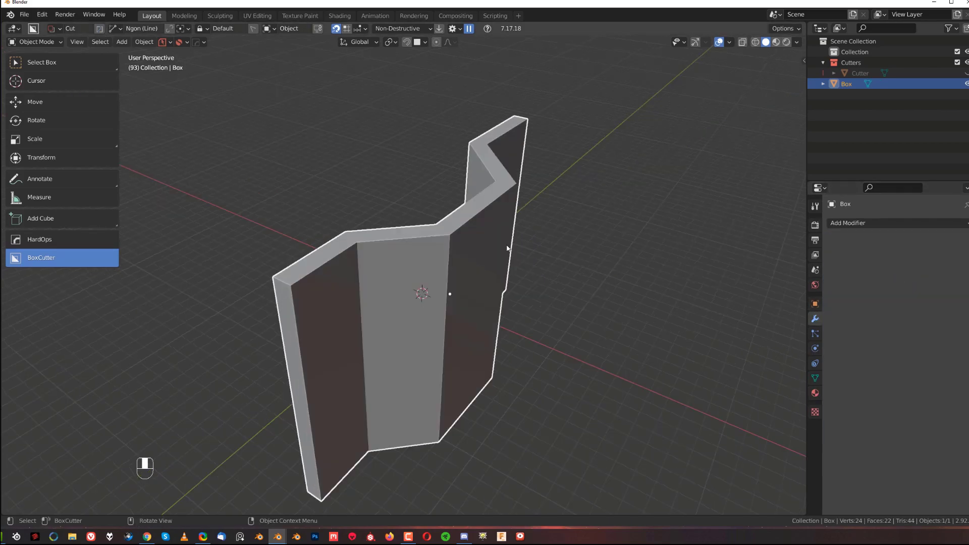
- Inspect the applied wall's mesh in Edit Mode and start a HardOps Bevel on it in Object Mode
key(Tab)
click(404, 233)
scroll(444, 265, up, 2)
middle_drag(631, 255, 403, 199)
key(Tab)
scroll(444, 172, down, 2)
key(q)
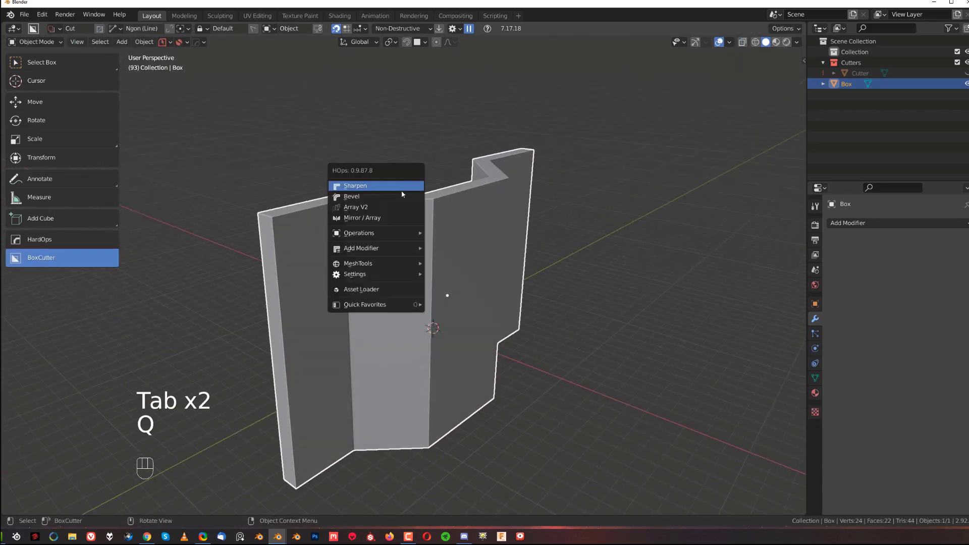
click(347, 196)
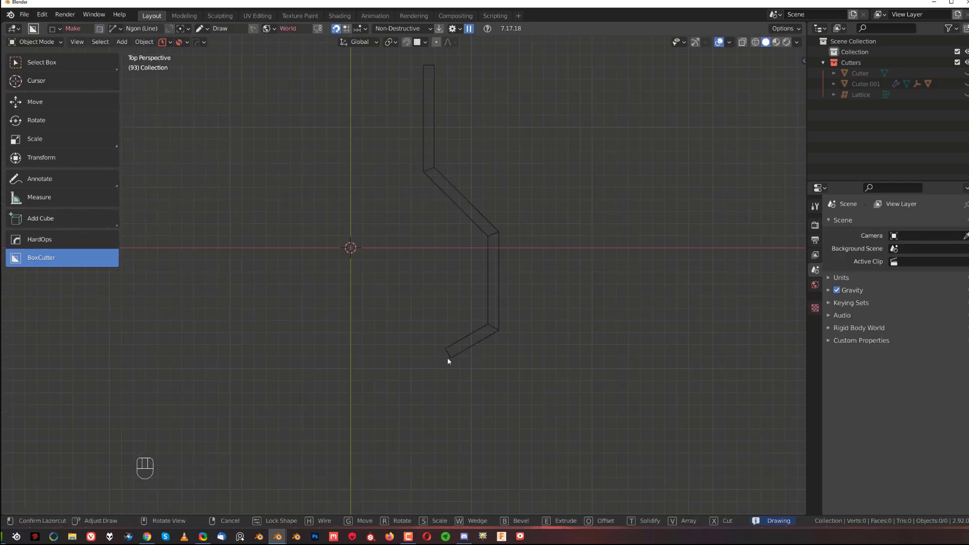
- Finish a five-segment zigzag line in top view and switch its shape lock on and off
click(447, 358)
click(448, 423)
key(Tab)
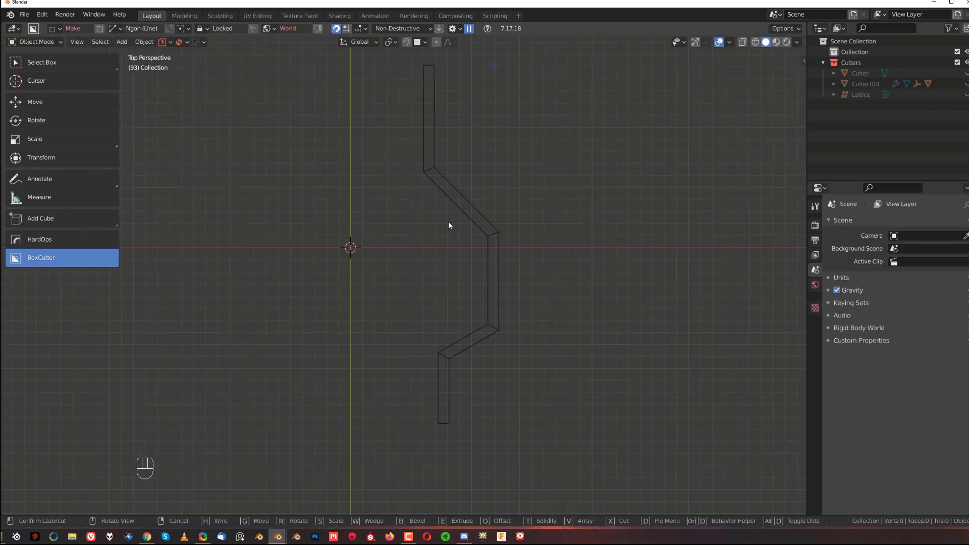
key(Tab)
key(Tab)
key(Tab)
key(Tab)
key(Tab)
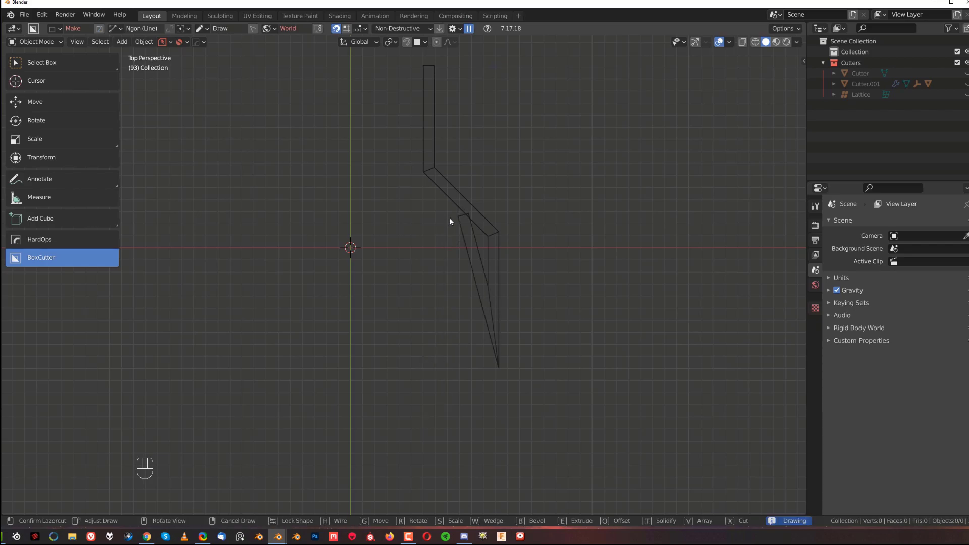
- Remove the zigzag line's last points and cancel the drawing
key(BackSpace)
key(BackSpace)
key(Escape)
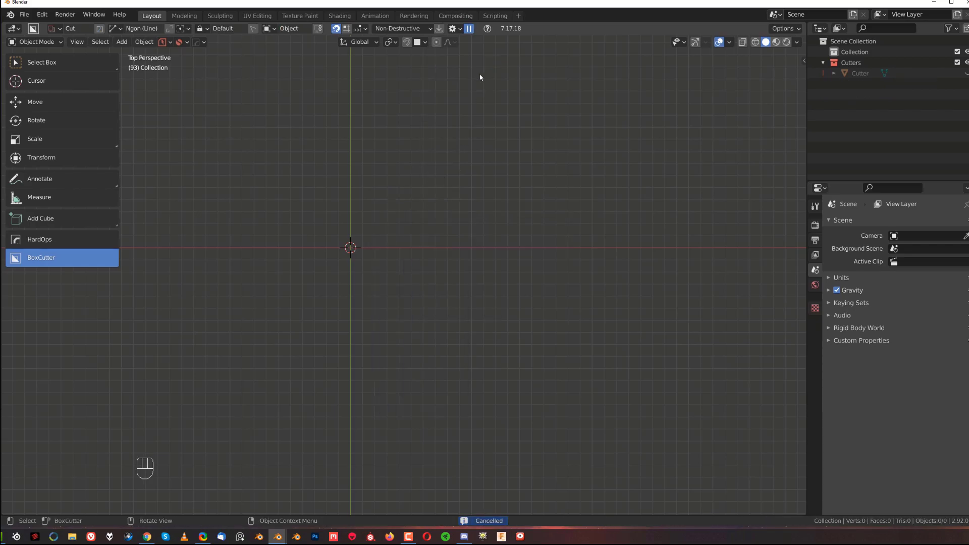
click(455, 30)
click(404, 103)
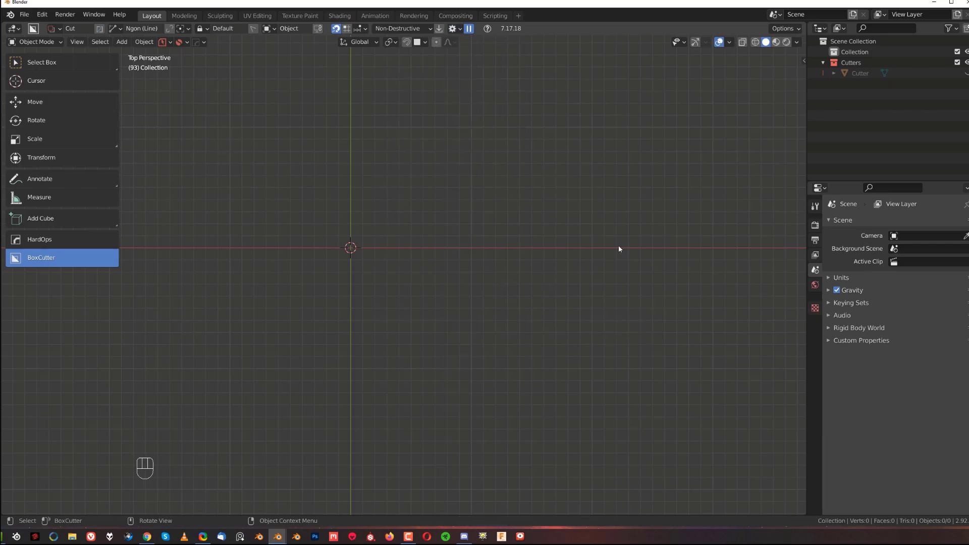
- Try drawing a five-segment open zigzag line in top view and cancel it
scroll(439, 184, down, 2)
drag(437, 93, 438, 192)
click(492, 247)
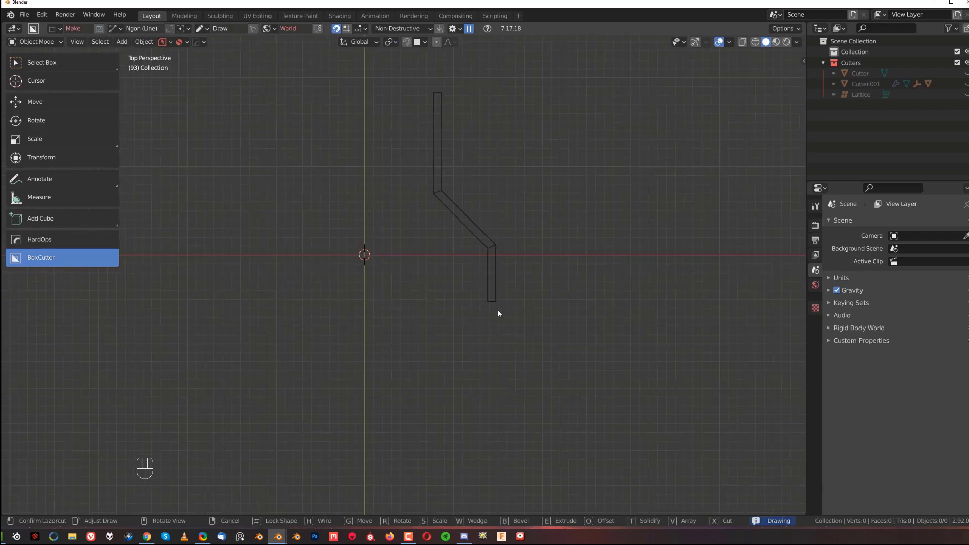
click(496, 322)
click(446, 365)
right_click(447, 405)
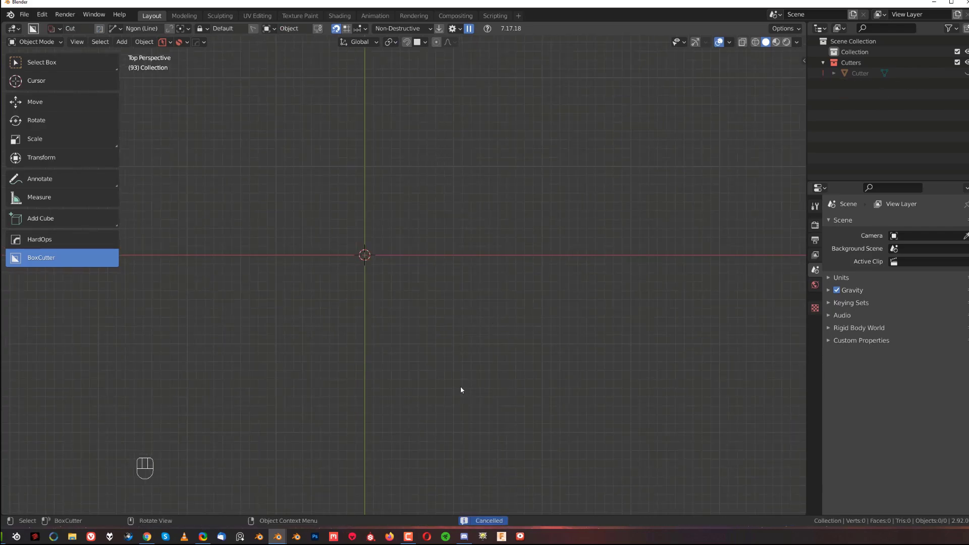
- Try two more open zigzag lines with angle-snapped segments, cancelling each one
click(438, 100)
click(438, 181)
click(478, 203)
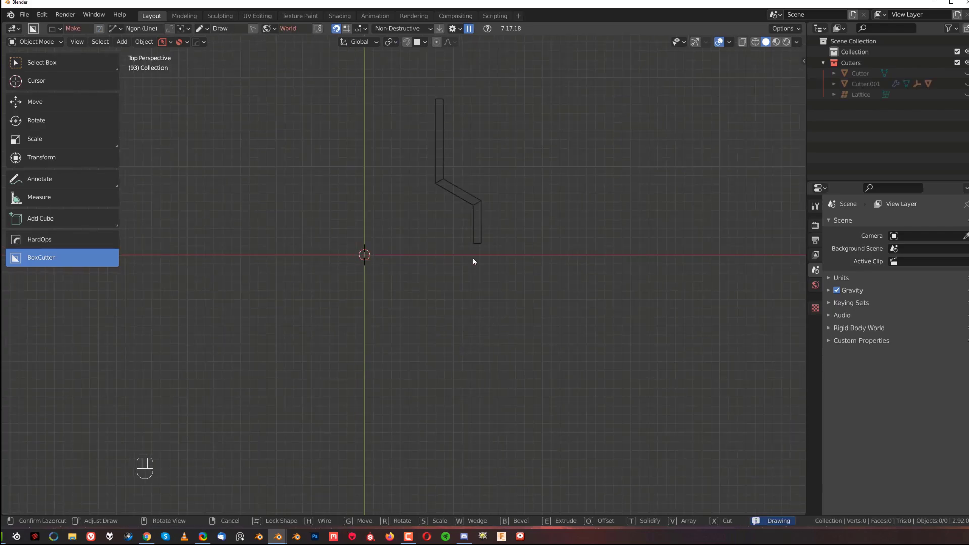
right_click(434, 388)
click(450, 97)
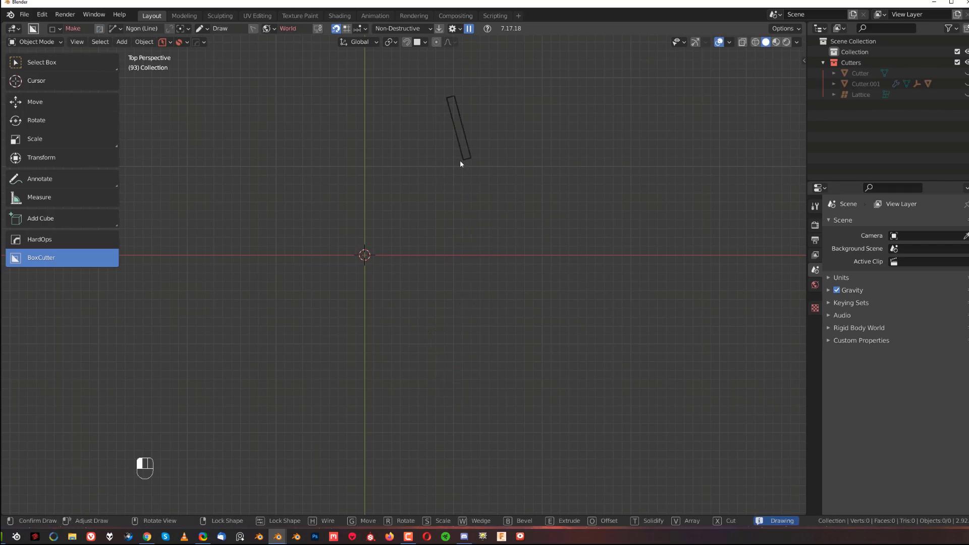
click(449, 190)
click(488, 304)
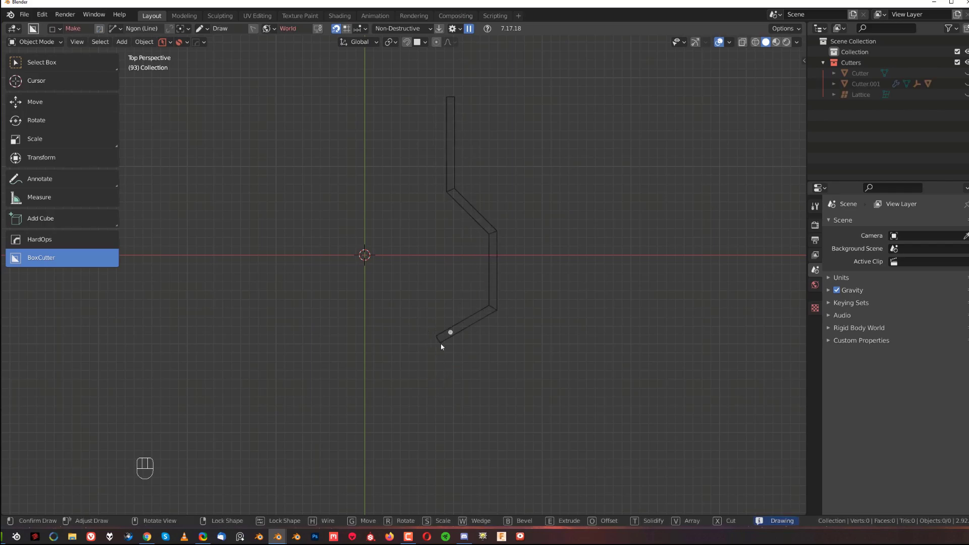
click(443, 331)
right_click(444, 396)
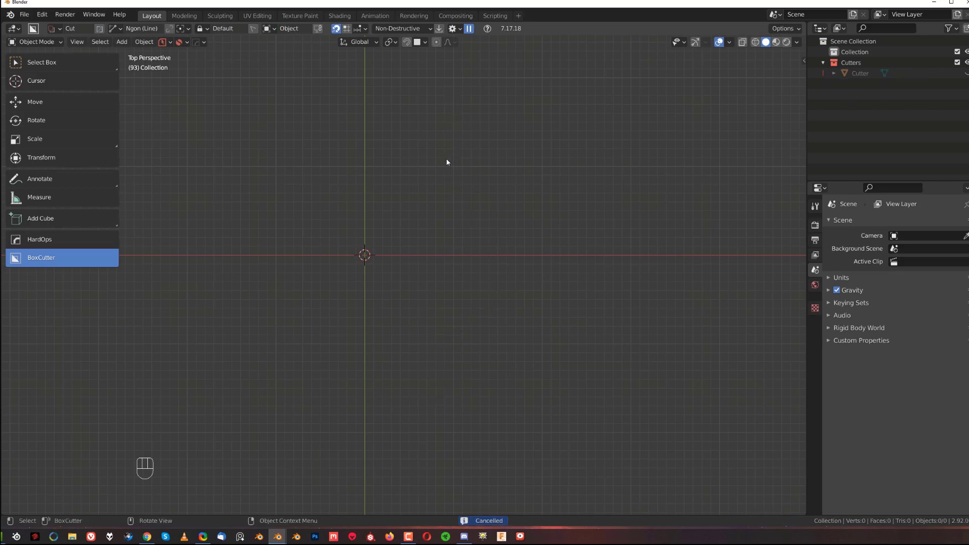
- Examine the Ngon Angle setting in BoxCutter's snapping options and close them
key(d)
click(457, 96)
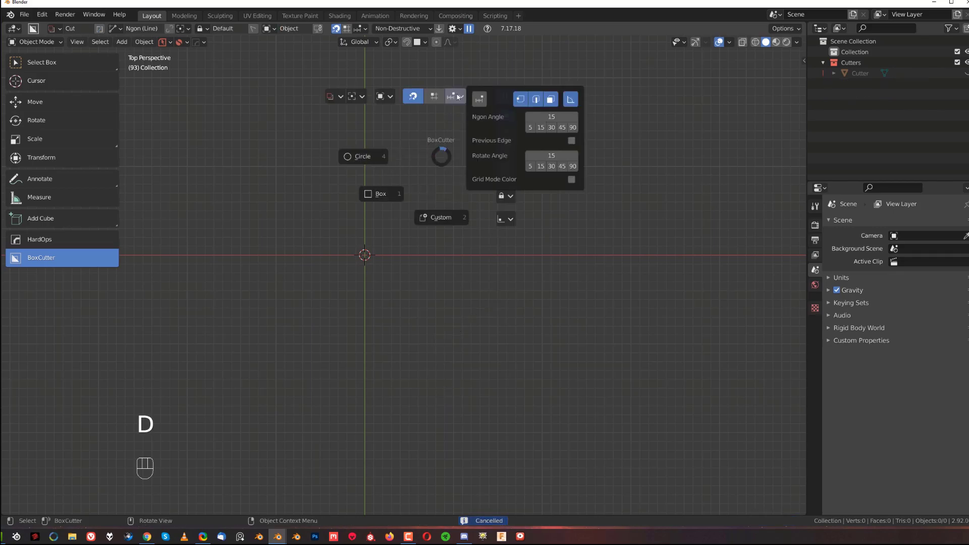
right_click(577, 100)
right_click(525, 127)
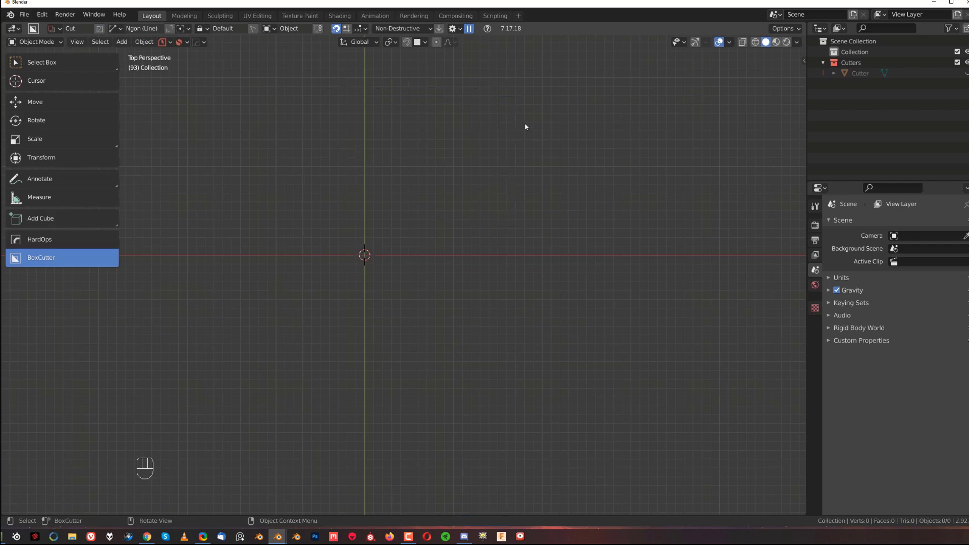
- Sweep a test edge through different directions to check its angle snapping, cancel it, and reopen the snapping options
mouse_move(445, 78)
mouse_down()
mouse_move(432, 210)
mouse_move(215, 232)
mouse_up()
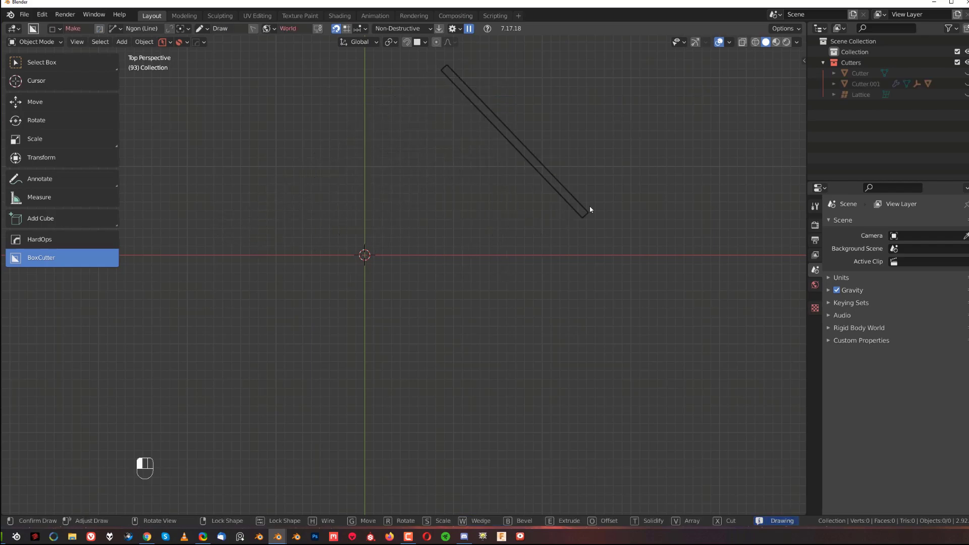
drag(590, 209, 468, 256)
right_click(471, 256)
key(d)
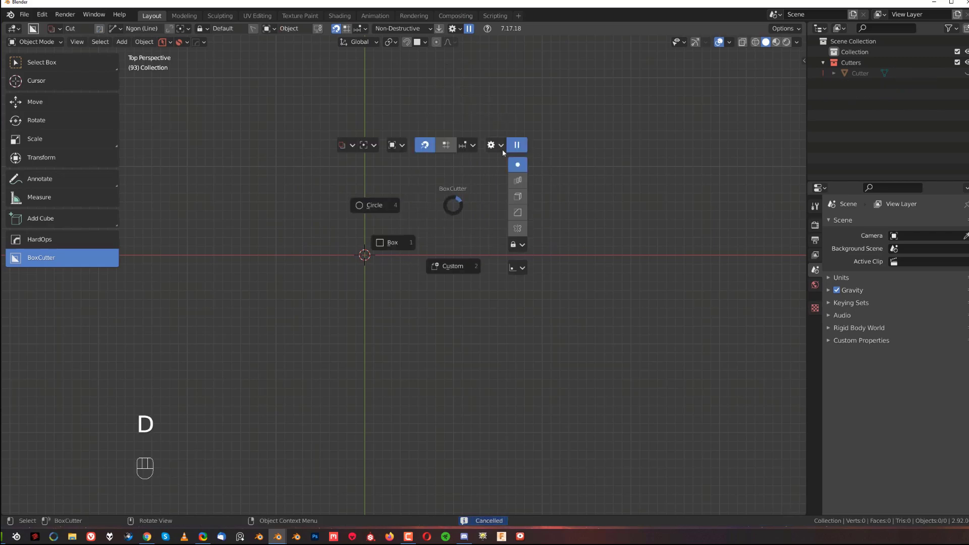
click(464, 145)
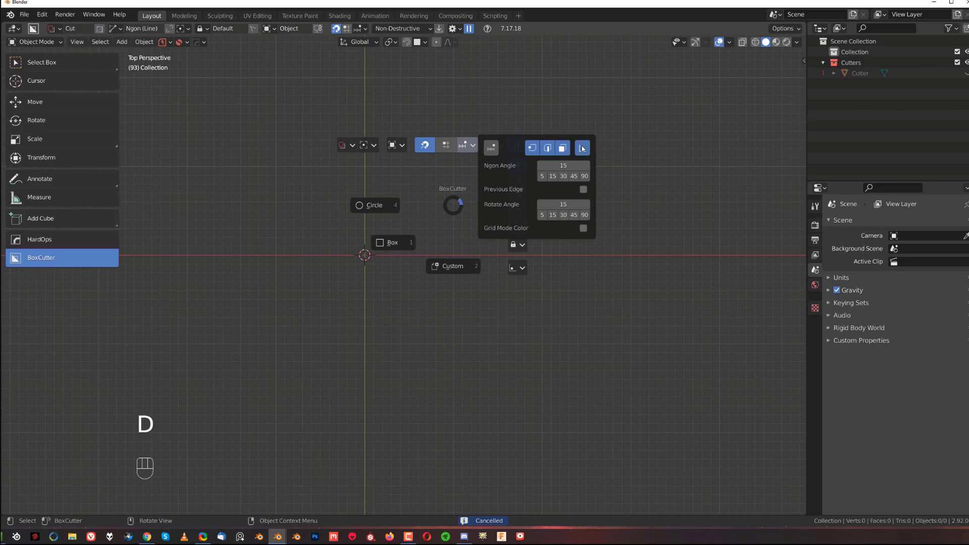
- Draw a three-segment open line in top view, thicken it slightly with Solidify, and lock the shape
mouse_move(452, 71)
mouse_down()
mouse_move(450, 202)
mouse_move(461, 244)
mouse_move(528, 277)
mouse_move(461, 277)
mouse_move(373, 201)
mouse_move(446, 248)
mouse_up()
ctrl+drag(452, 159, 458, 172)
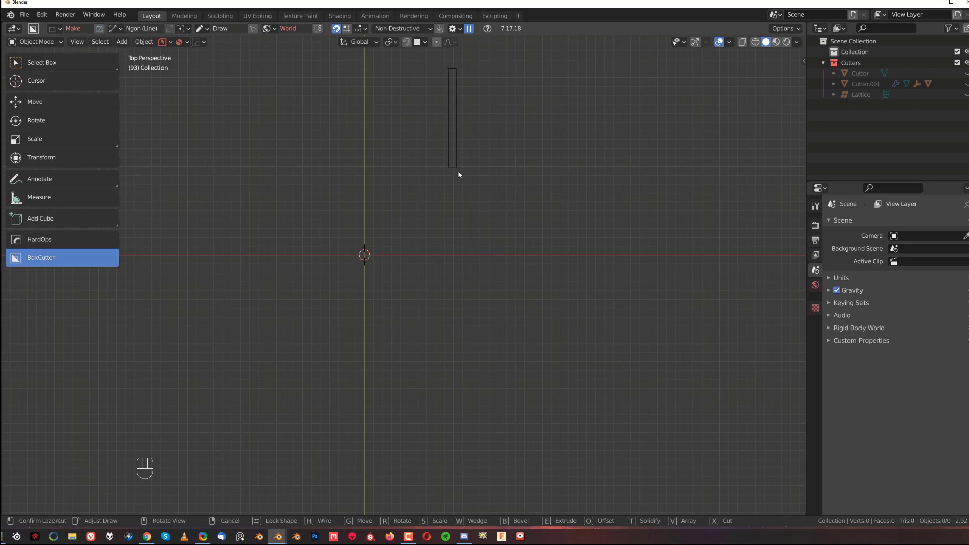
key(t)
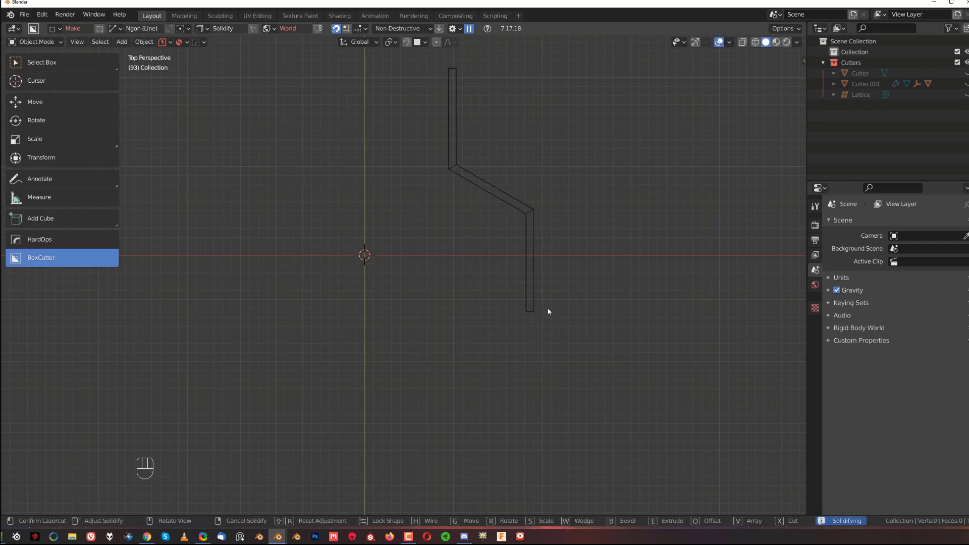
click(376, 306)
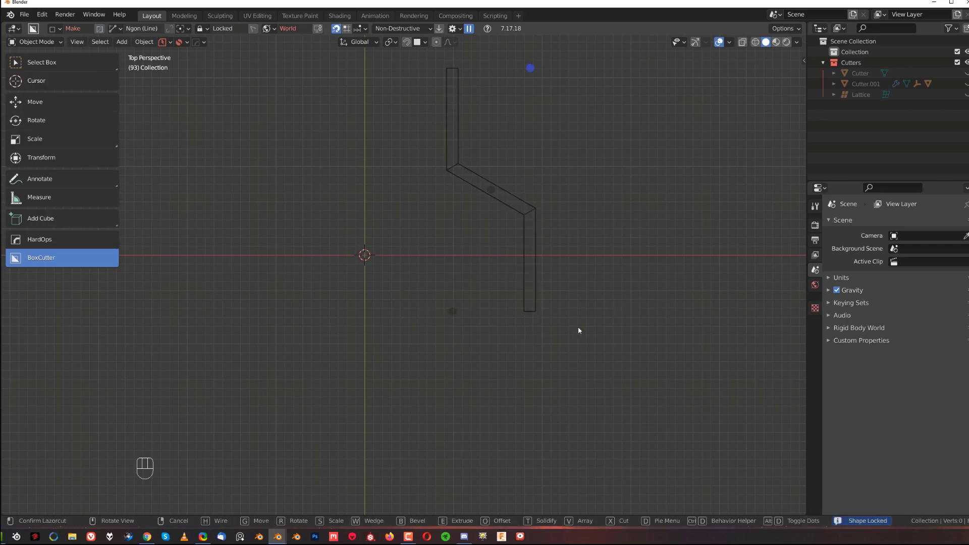
- Extrude the locked three-segment shape into an upright wall
middle_drag(578, 330, 448, 272)
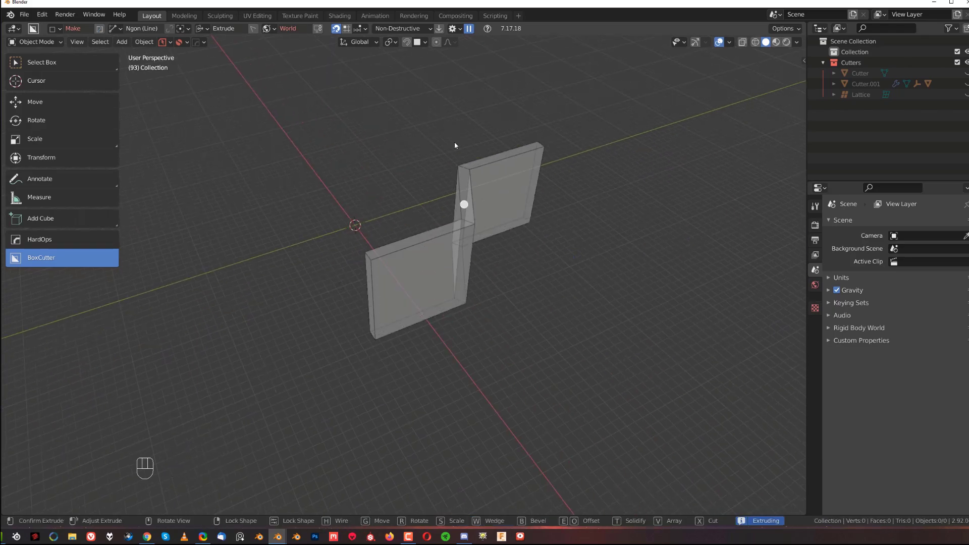
click(480, 130)
middle_drag(480, 129, 449, 181)
scroll(366, 187, up, 3)
- Bevel the wall's two vertical corner edges in edge mode with 9 segments, about 2 m wide
key(Tab)
key(Tab)
click(370, 159)
scroll(389, 189, down, 3)
key(Tab)
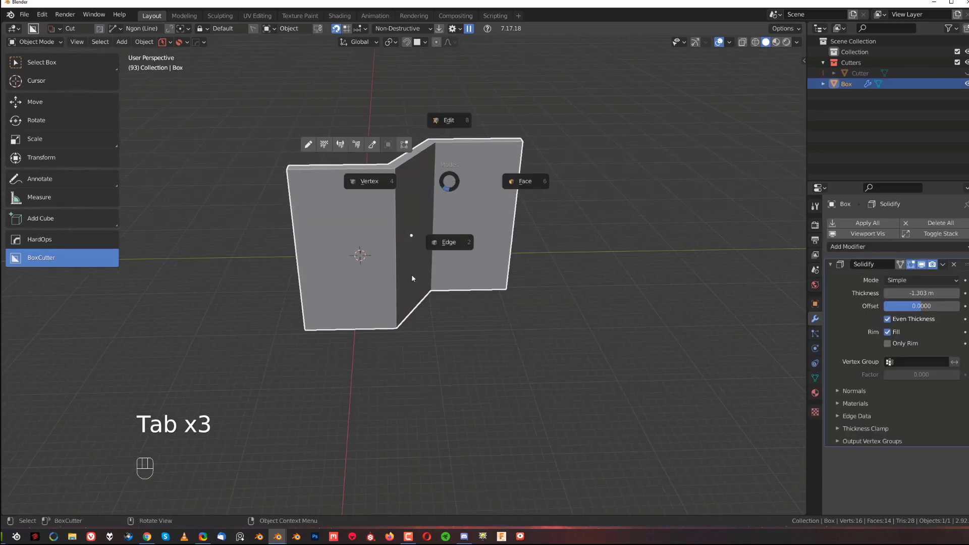
click(412, 278)
click(395, 212)
shift+click(436, 195)
key(ctrl+b)
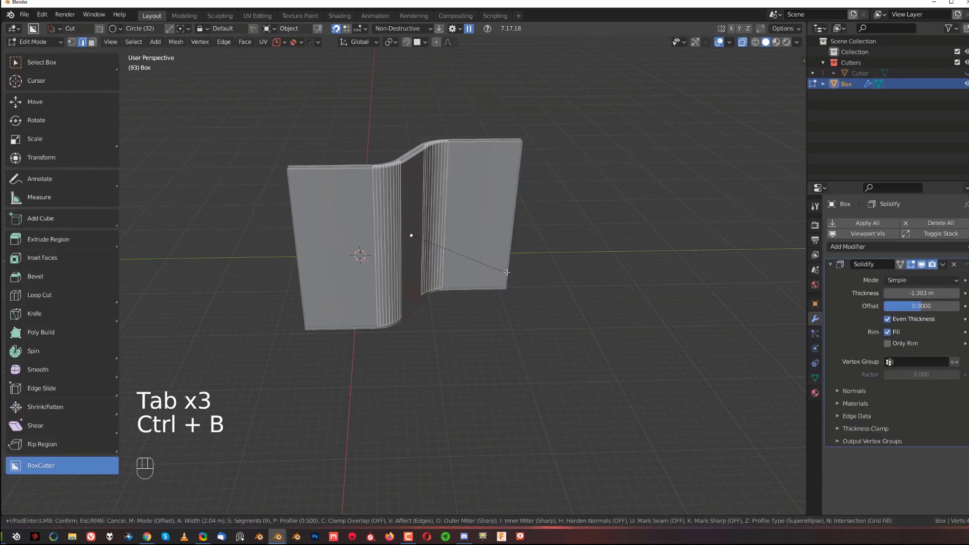
click(516, 272)
- Add four evenly spaced horizontal loop cuts around the curved wall without sliding them
key(Tab)
middle_drag(443, 218, 420, 180)
key(Tab)
scroll(394, 236, up, 1)
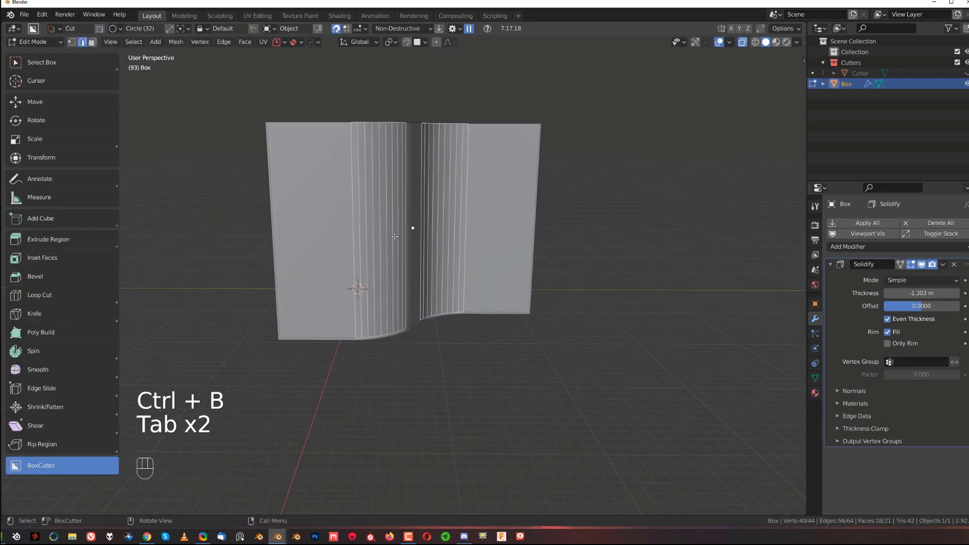
key(ctrl+r)
scroll(393, 236, up, 3)
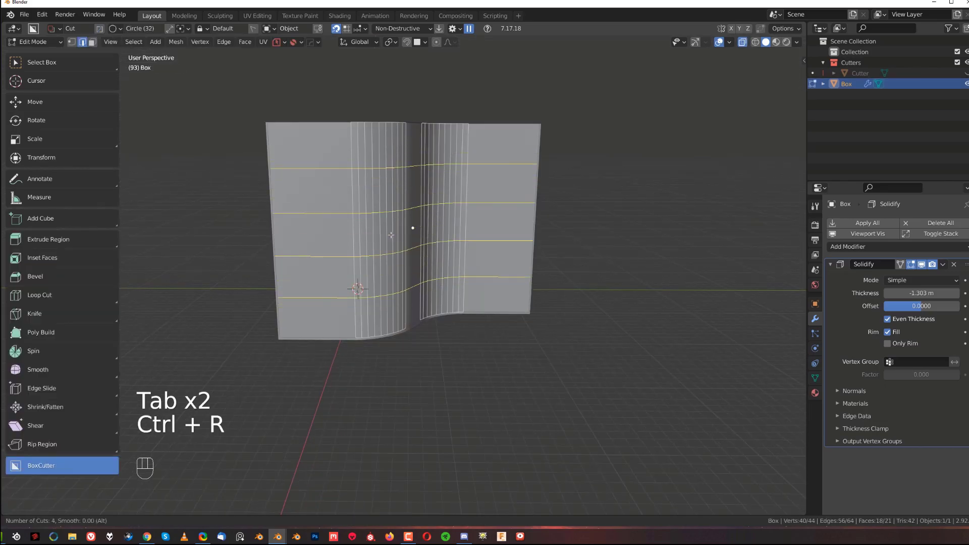
click(391, 235)
right_click(391, 235)
- Select the second horizontal face loop from the wall's top edge in face mode and switch from BoxCutter to Select Box
key(Tab)
alt+click(396, 192)
shift+middle_drag(435, 238, 459, 282)
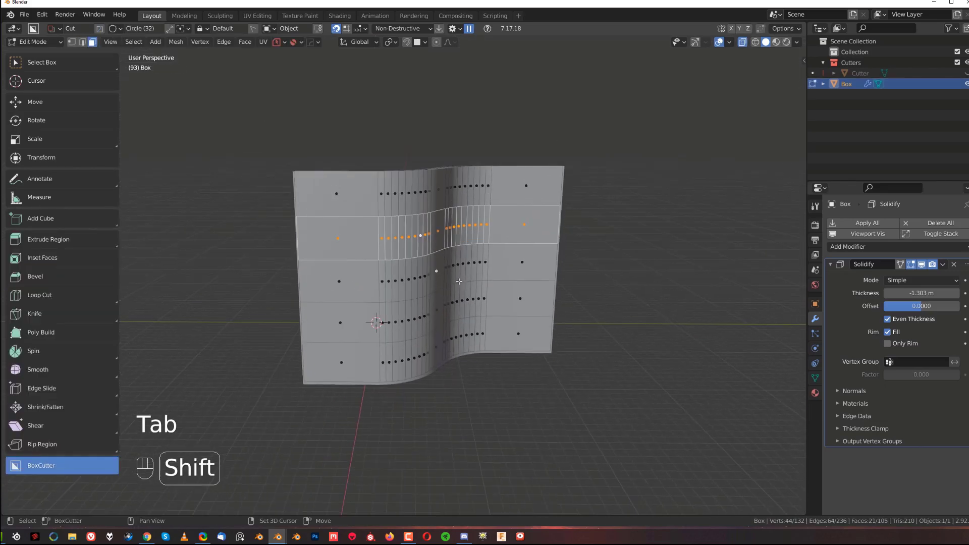
scroll(459, 281, up, 2)
key(d)
key(w)
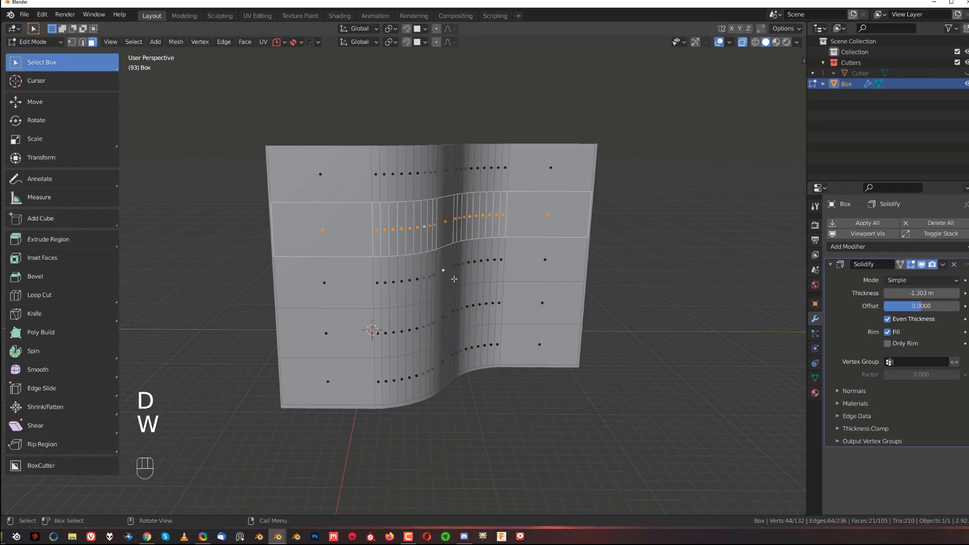
- Unwrap the selected face loop to a panel trim with brackets and grooves, and display the wall in Material Preview shading
key(d)
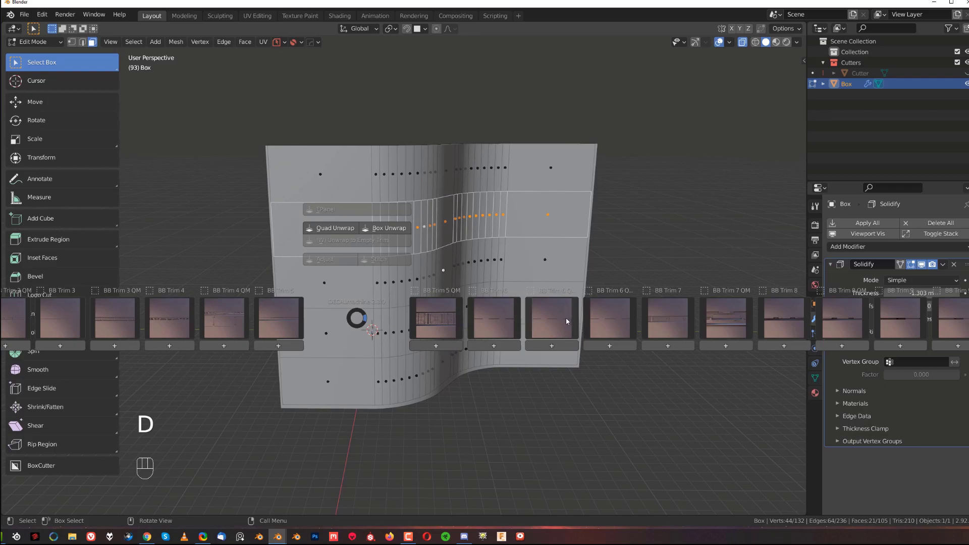
click(519, 320)
alt+click(621, 366)
click(646, 215)
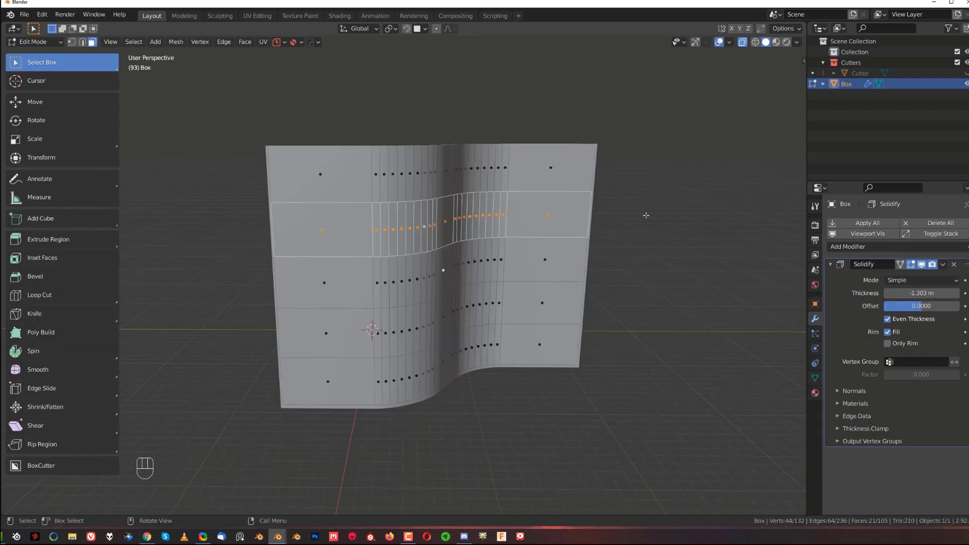
click(775, 42)
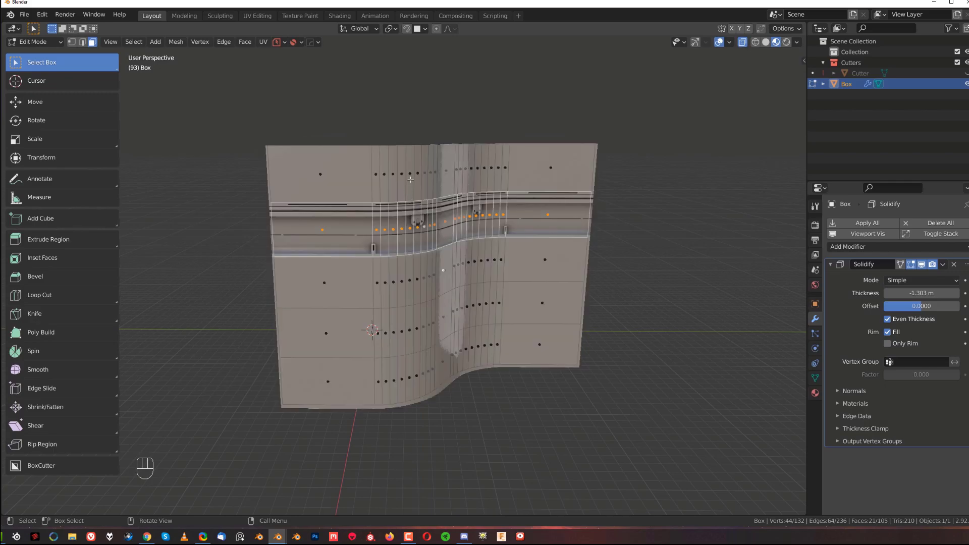
- Unwrap the two face loops below the textured band to the BB Trim 5 cross-braced trim with automatic fit, and return to Object Mode
middle_drag(415, 161, 404, 267)
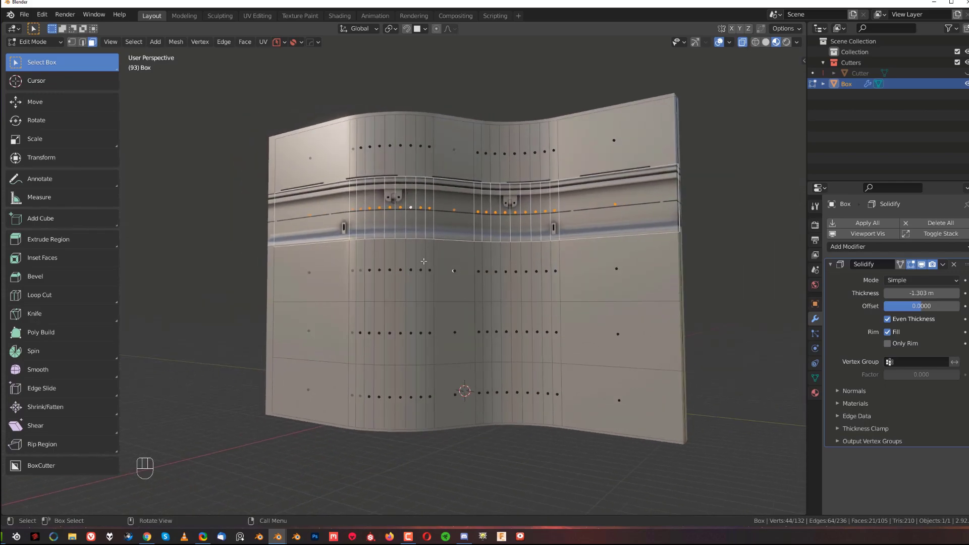
alt+click(405, 267)
alt+shift+click(400, 330)
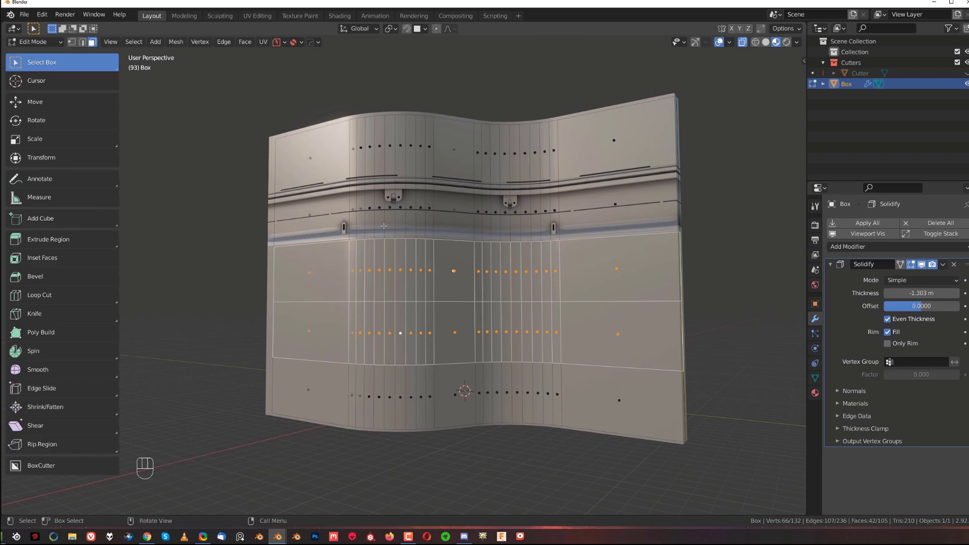
key(d)
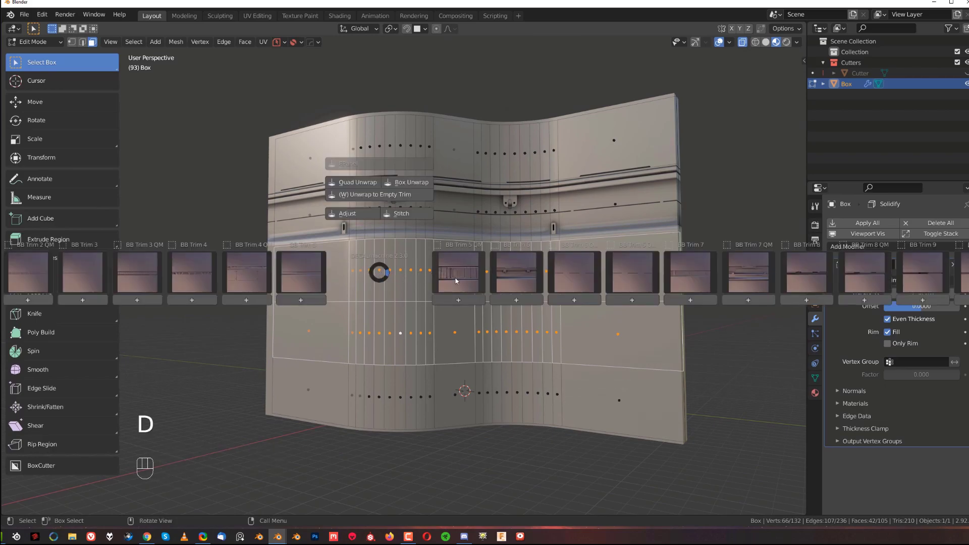
click(508, 281)
click(457, 278)
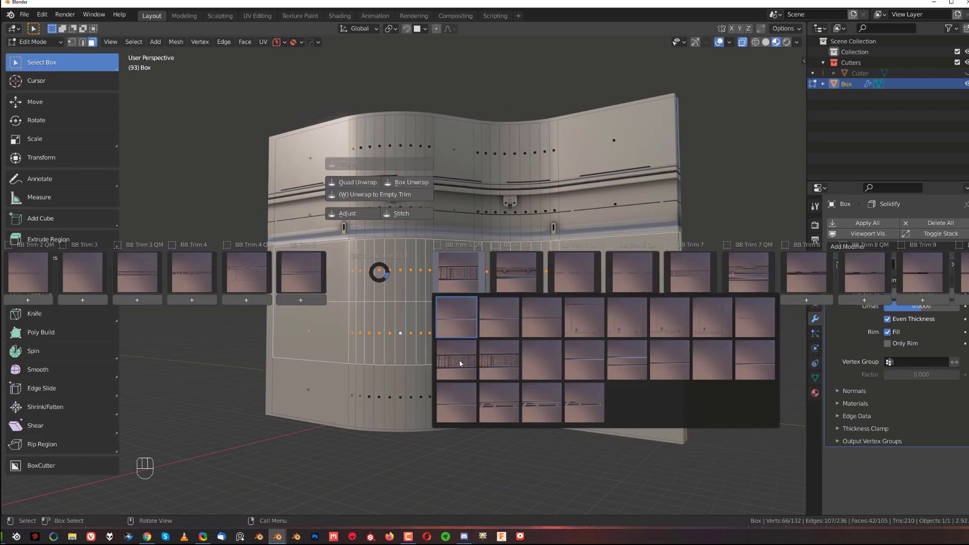
mouse_move(291, 283)
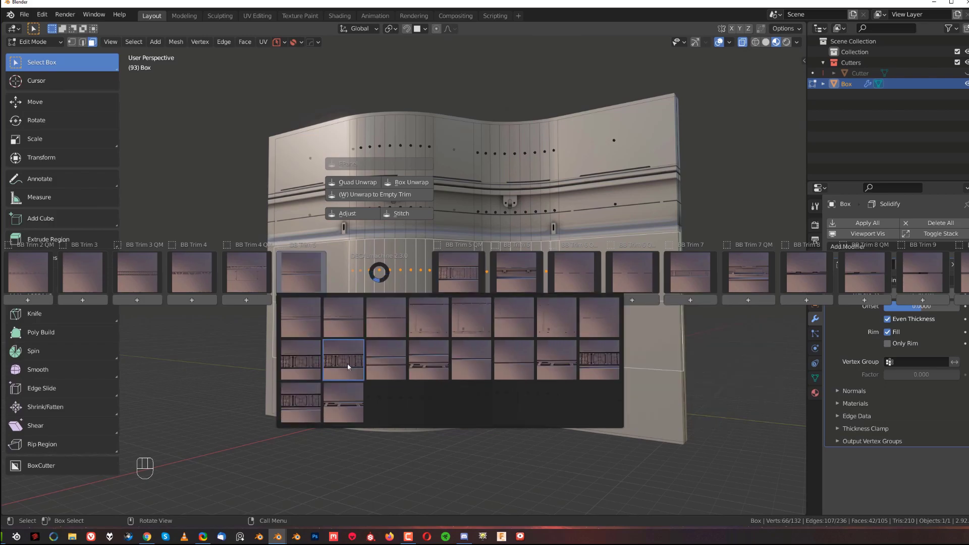
click(347, 364)
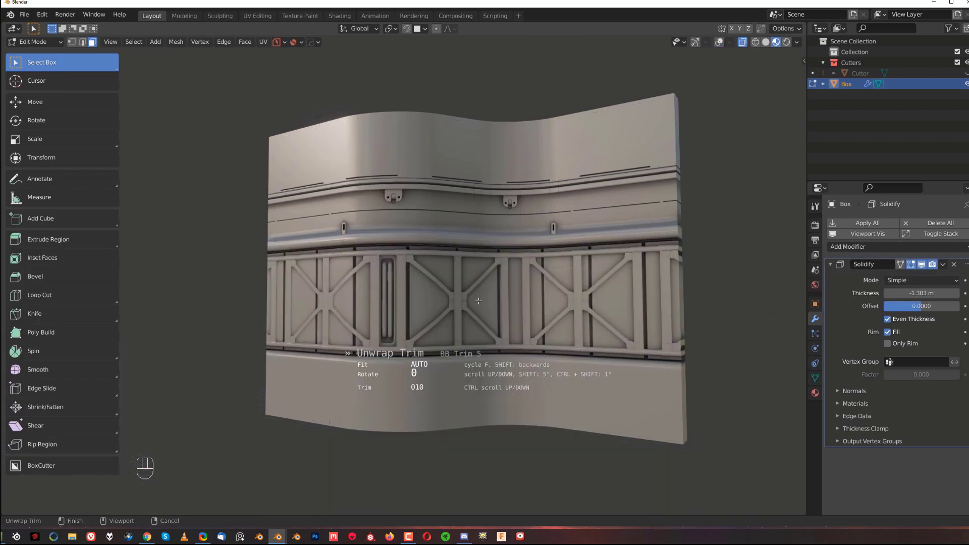
click(478, 300)
key(Tab)
- Examine how the two trim bands follow the wall's curves, up close and from several angles
scroll(493, 256, up, 6)
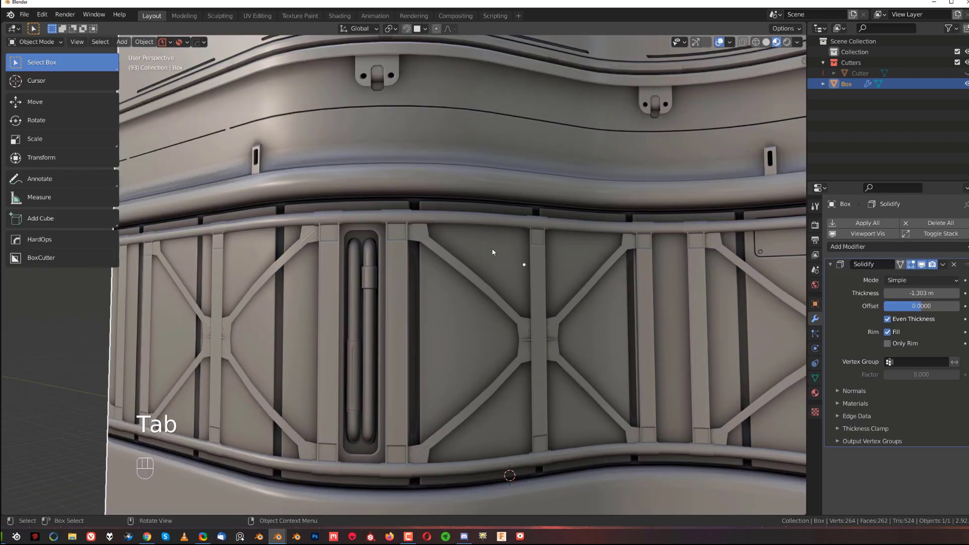
middle_drag(515, 257, 483, 265)
scroll(483, 265, down, 4)
mouse_move(501, 316)
middle_down()
mouse_move(473, 300)
mouse_move(528, 307)
mouse_move(444, 289)
mouse_move(452, 291)
mouse_move(330, 301)
mouse_move(381, 316)
mouse_move(427, 348)
mouse_move(429, 283)
mouse_move(398, 272)
mouse_move(366, 303)
mouse_move(484, 335)
mouse_move(412, 322)
mouse_move(413, 307)
middle_up()
scroll(461, 296, up, 2)
scroll(396, 353, down, 2)
scroll(413, 306, up, 2)
shift+middle_drag(504, 291, 428, 280)
shift+middle_drag(322, 285, 319, 226)
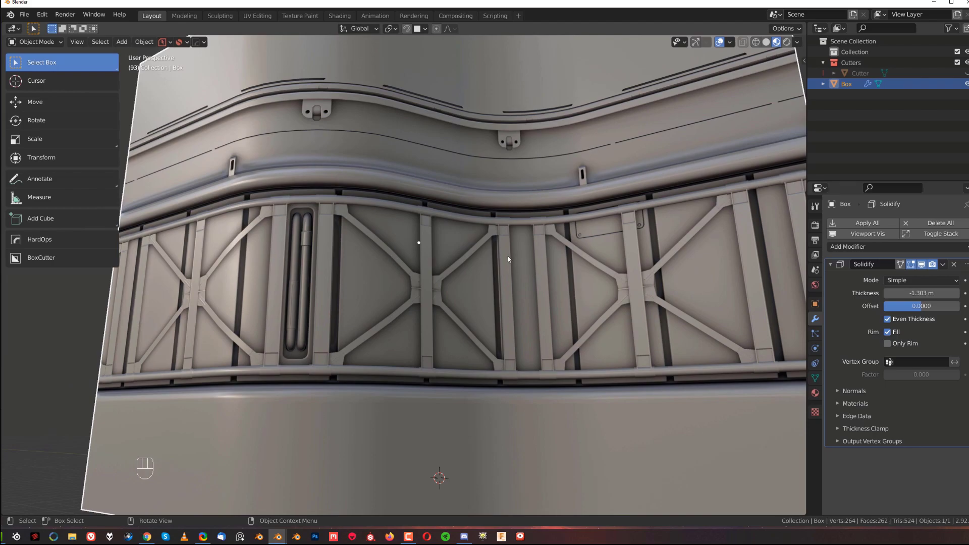
scroll(466, 274, down, 2)
mouse_move(471, 191)
shift+middle_down()
mouse_move(448, 210)
mouse_move(366, 235)
mouse_move(360, 302)
mouse_move(381, 201)
mouse_move(341, 190)
mouse_move(370, 223)
mouse_move(369, 199)
shift+middle_up()
scroll(348, 203, up, 3)
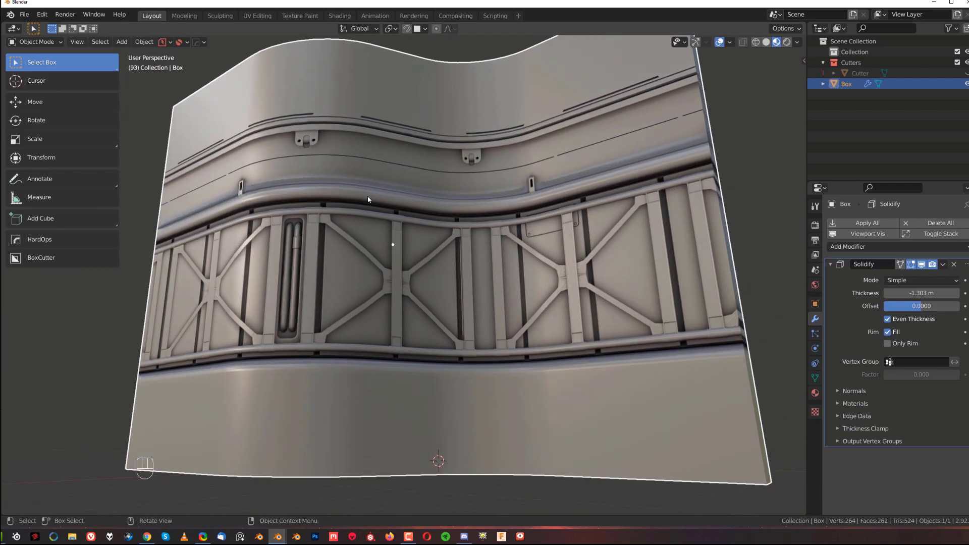